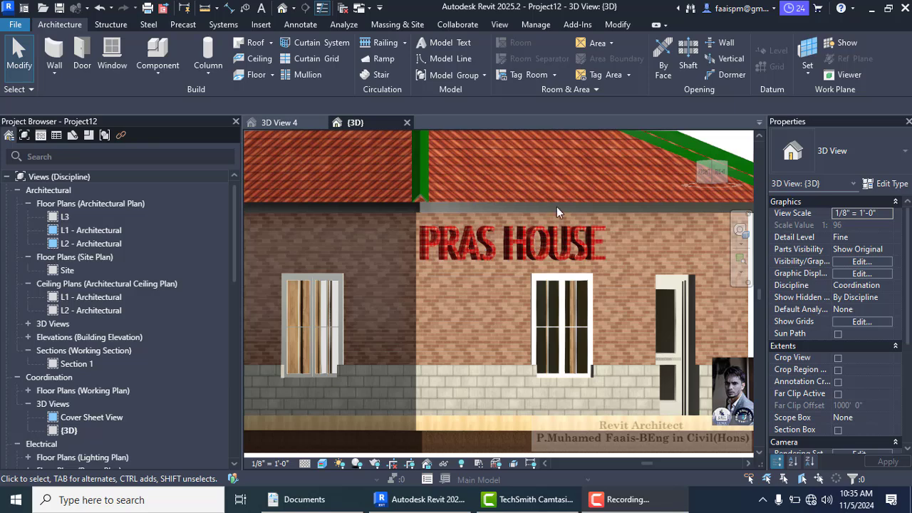
# Delete the existing PRAS HOUSE model text from the brick wall beneath the roof eave.
pyautogui.scroll(-2, 556, 207)
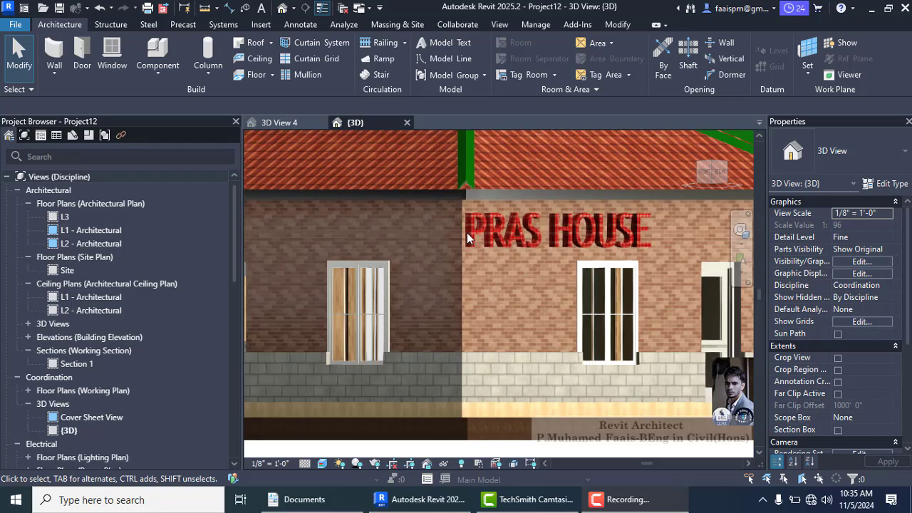
pyautogui.scroll(-3, 467, 232)
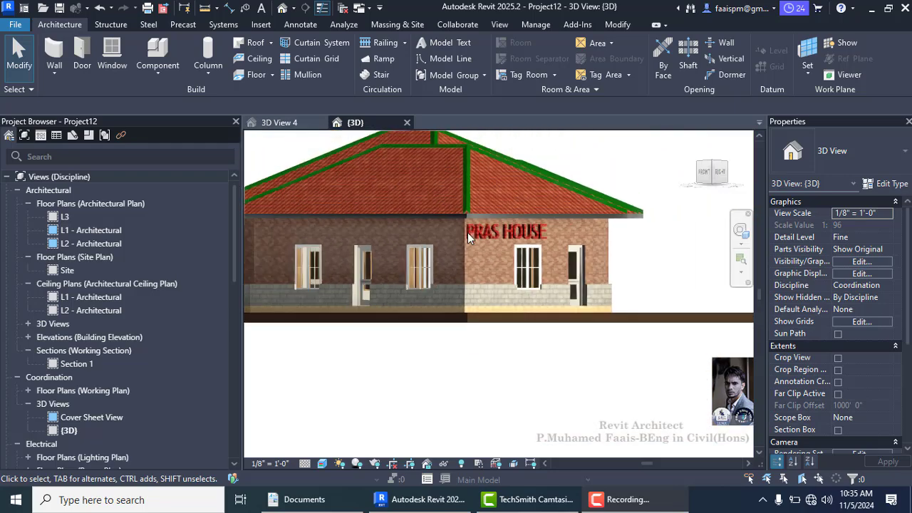
pyautogui.scroll(3, 492, 238)
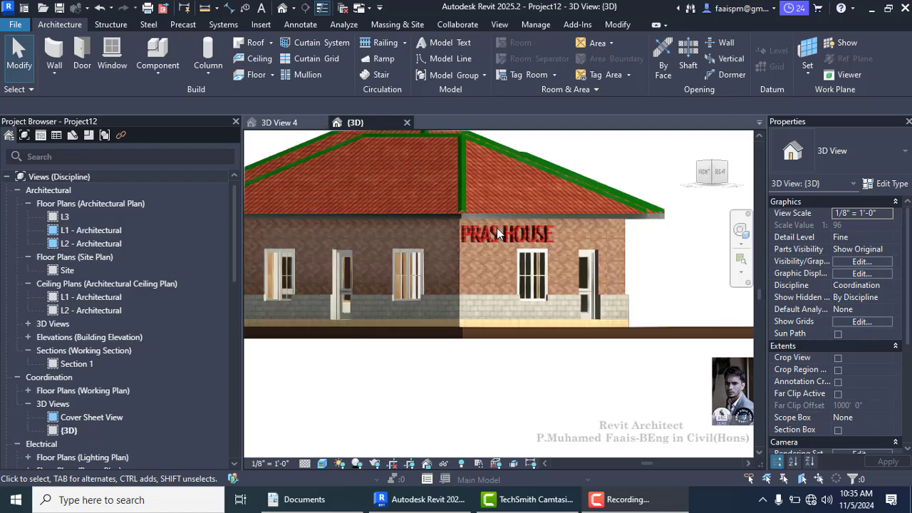
pyautogui.scroll(-3, 478, 224)
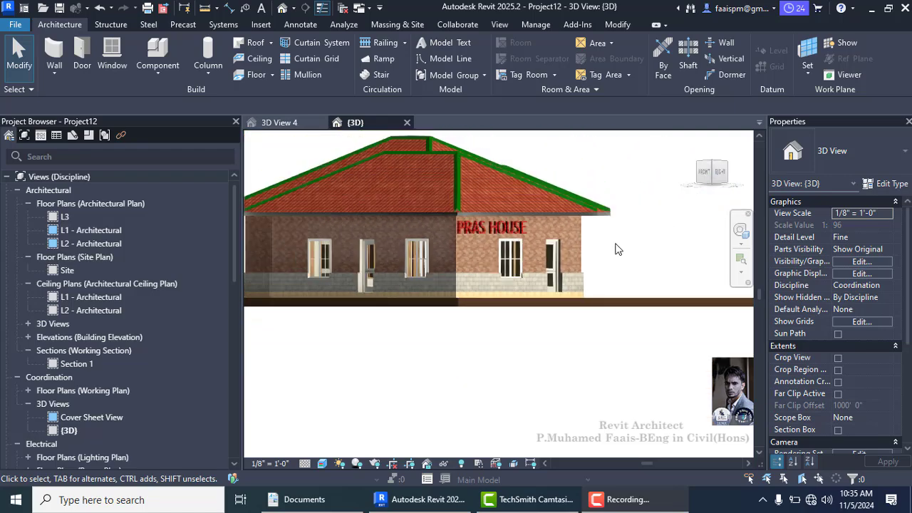
pyautogui.click(459, 226)
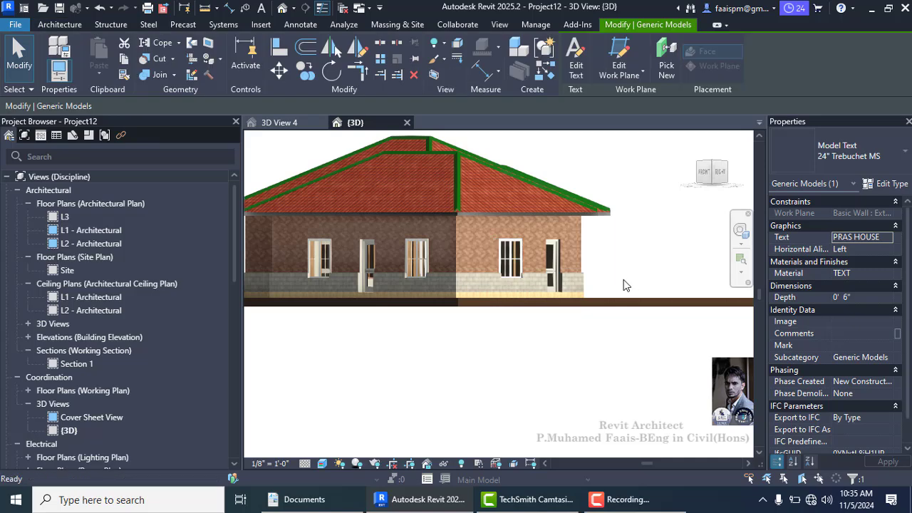
pyautogui.click(624, 284)
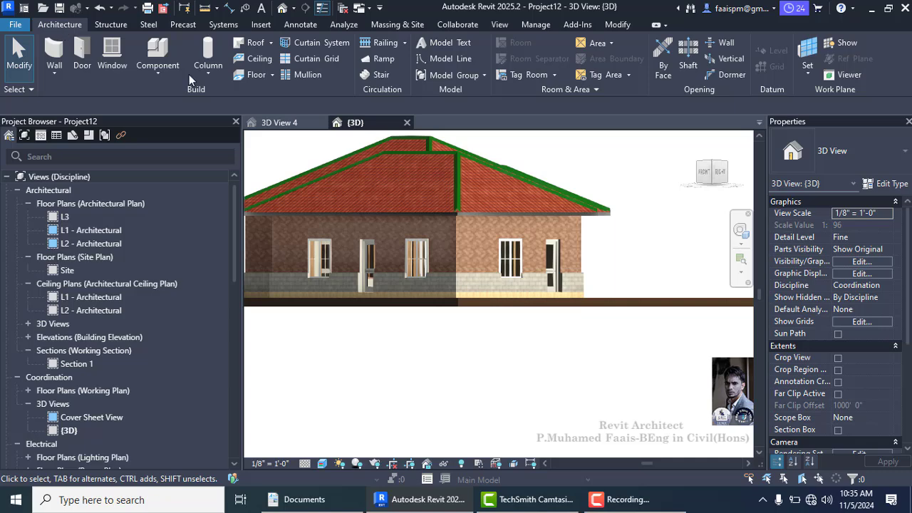
pyautogui.click(698, 176)
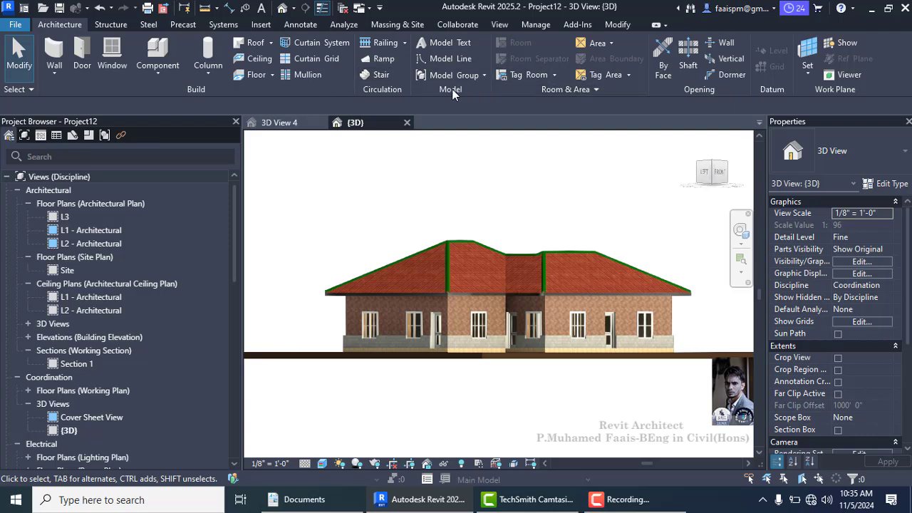
pyautogui.click(448, 42)
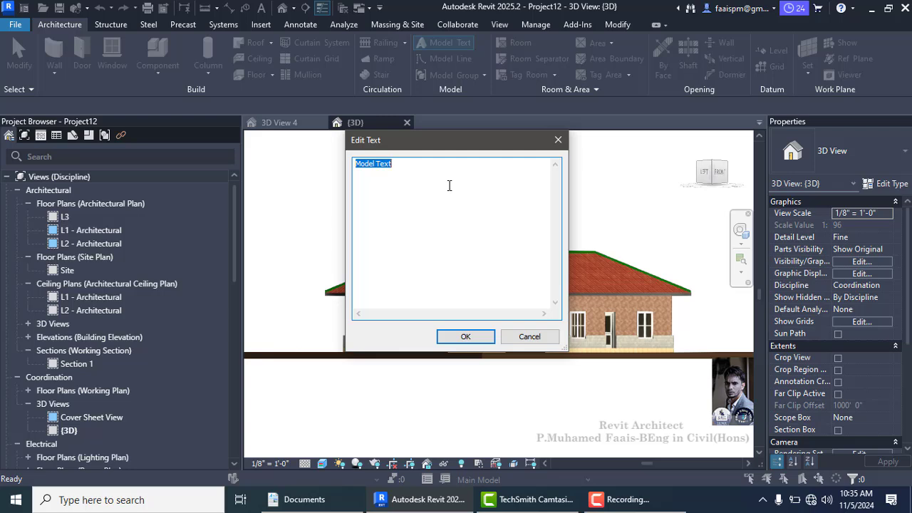
pyautogui.write('K')
pyautogui.write('IFAT CONSTRUCT')
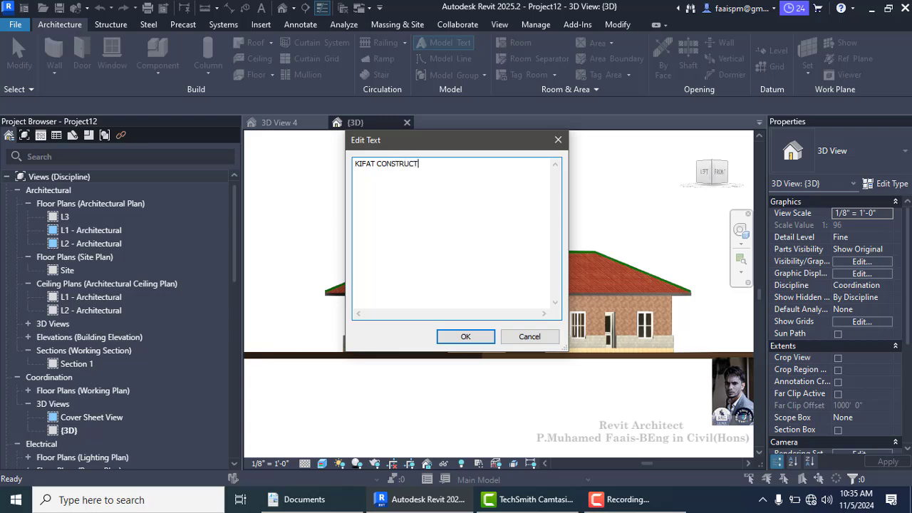
pyautogui.write('ION')
pyautogui.click(465, 336)
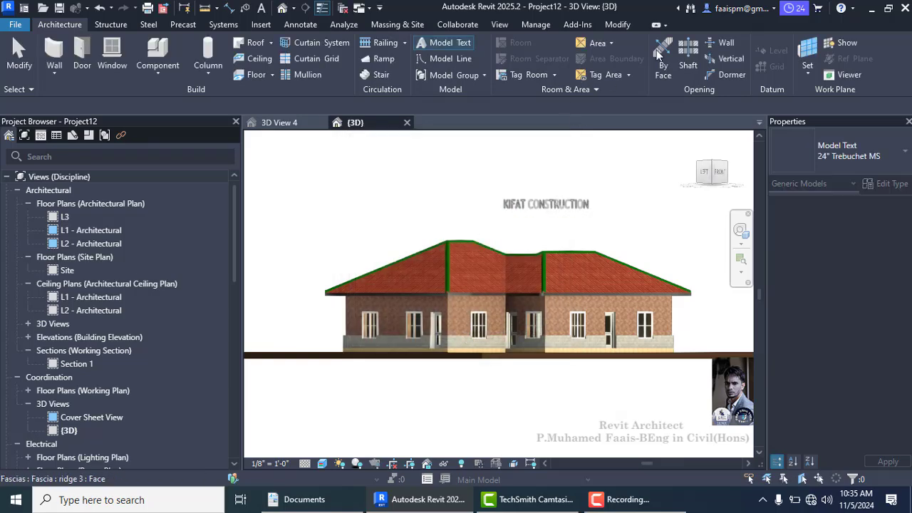
# Set the work plane with Pick a plane, using the front brick wall face at the building's projecting end.
pyautogui.click(799, 80)
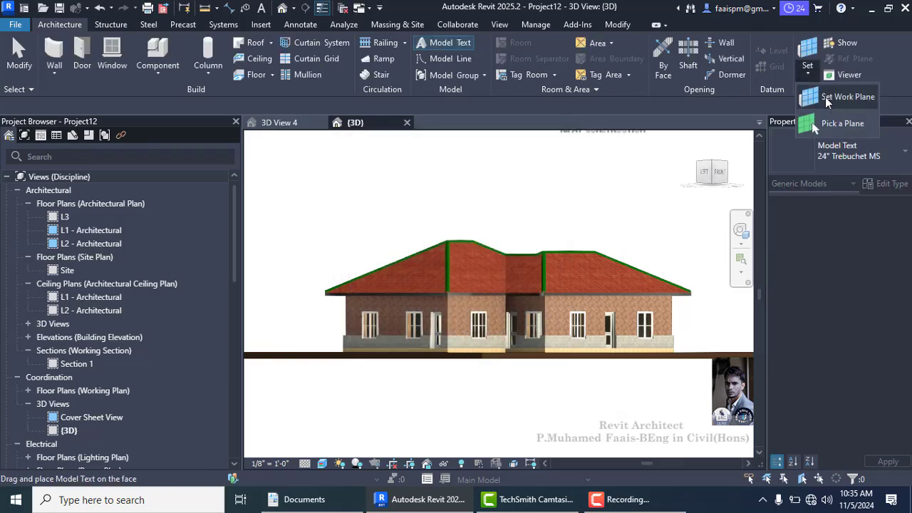
pyautogui.click(825, 97)
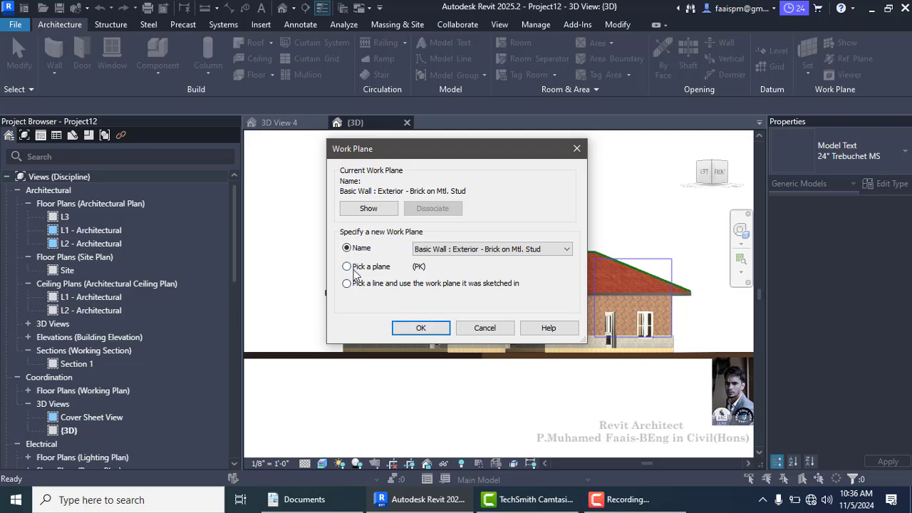
pyautogui.click(347, 267)
pyautogui.click(414, 332)
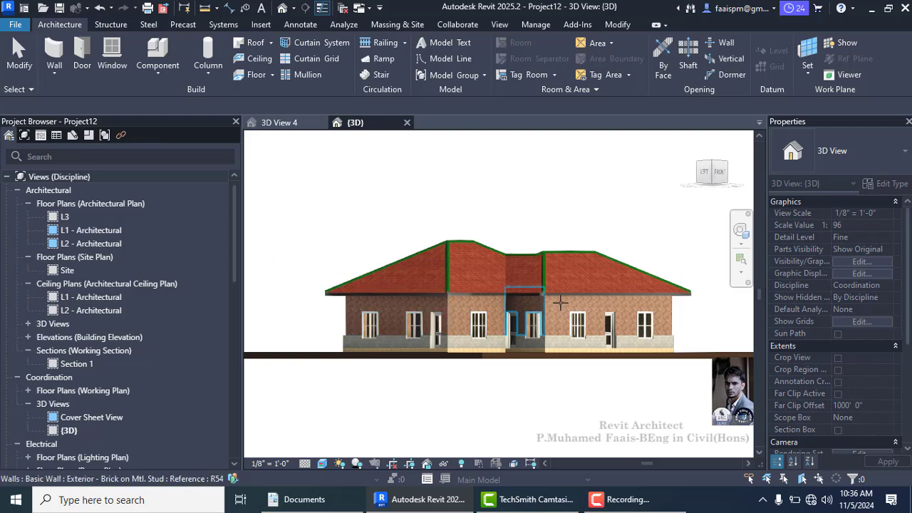
pyautogui.click(576, 340)
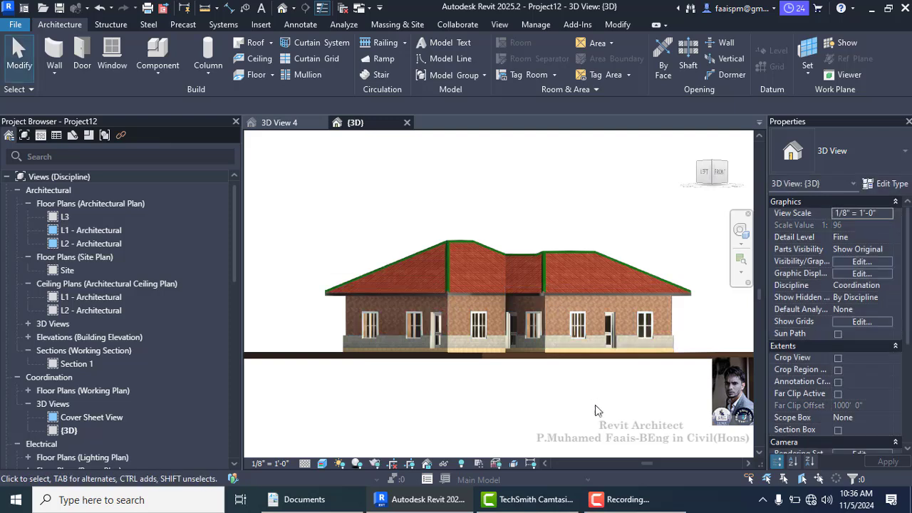
# Place model text reading KIFAT CONSTRUCTION on the front wall, above the window and door and just below the eave.
pyautogui.click(441, 44)
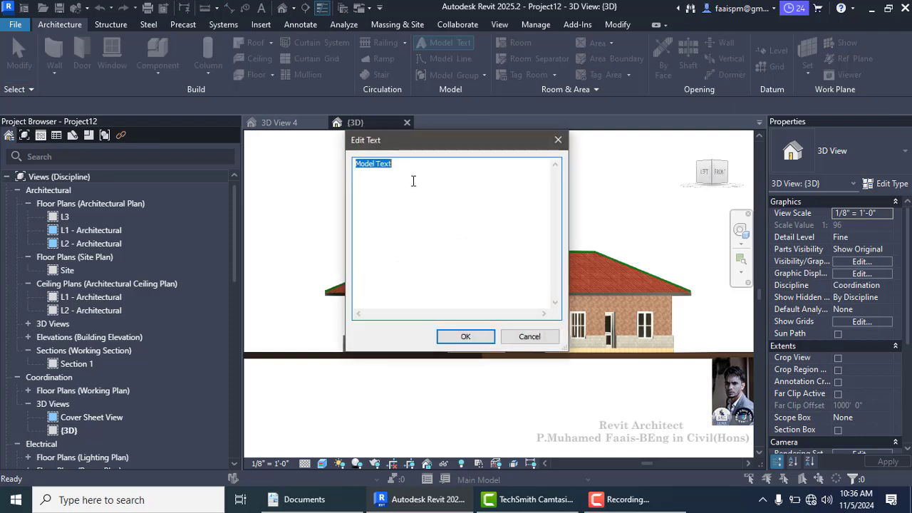
pyautogui.write('KIFAT CONSTRUCTION')
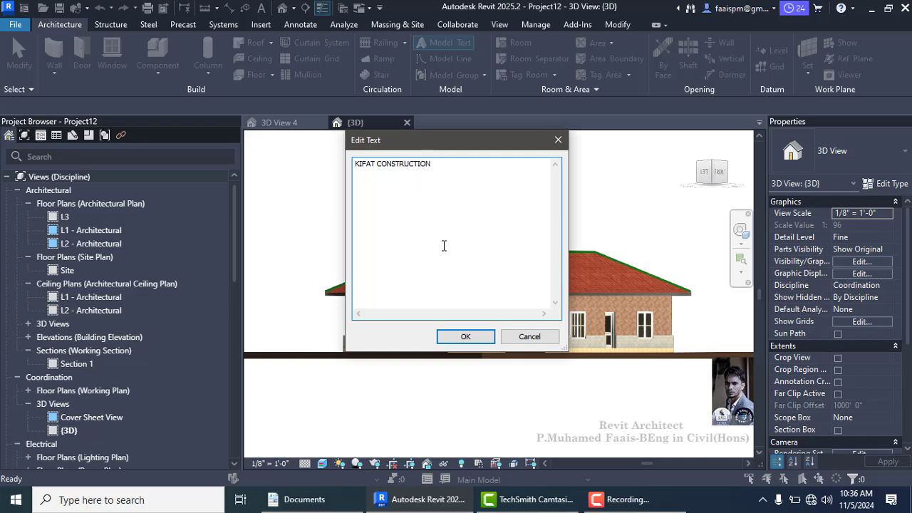
pyautogui.click(466, 334)
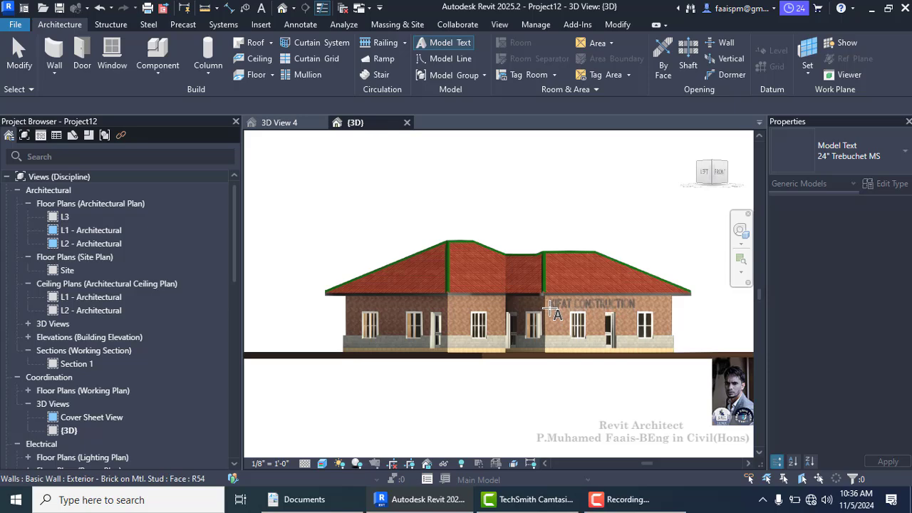
pyautogui.scroll(4, 553, 314)
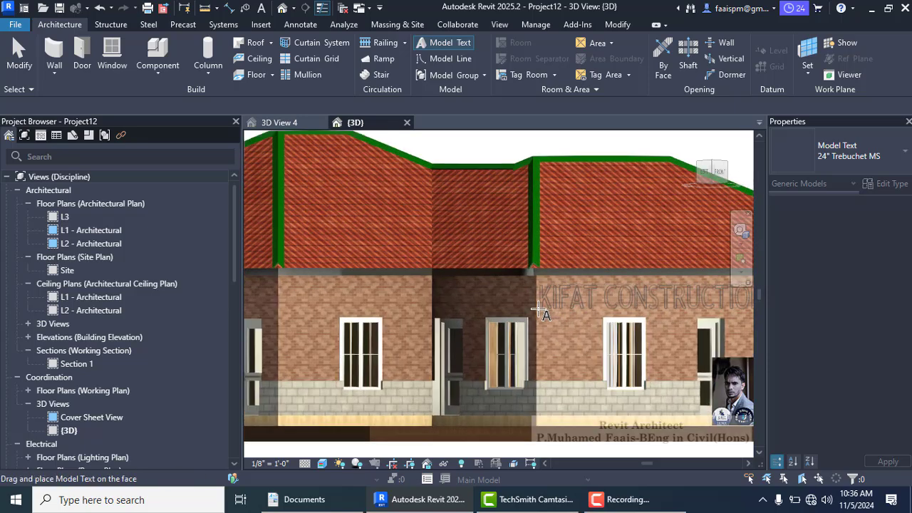
pyautogui.click(539, 313)
pyautogui.press('Escape')
pyautogui.scroll(-2, 453, 269)
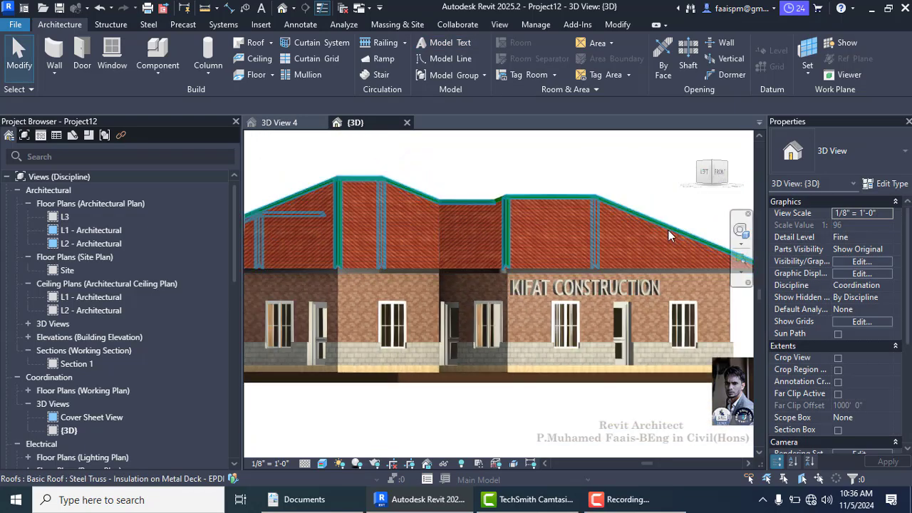
# Try to place a model text with the default wording near the adjoining side wall, keeping the current work plane.
pyautogui.click(697, 183)
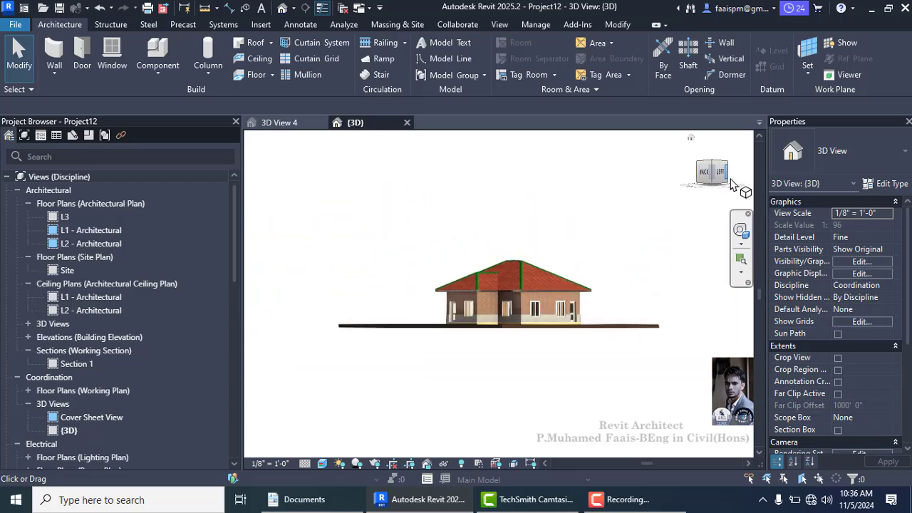
pyautogui.click(717, 171)
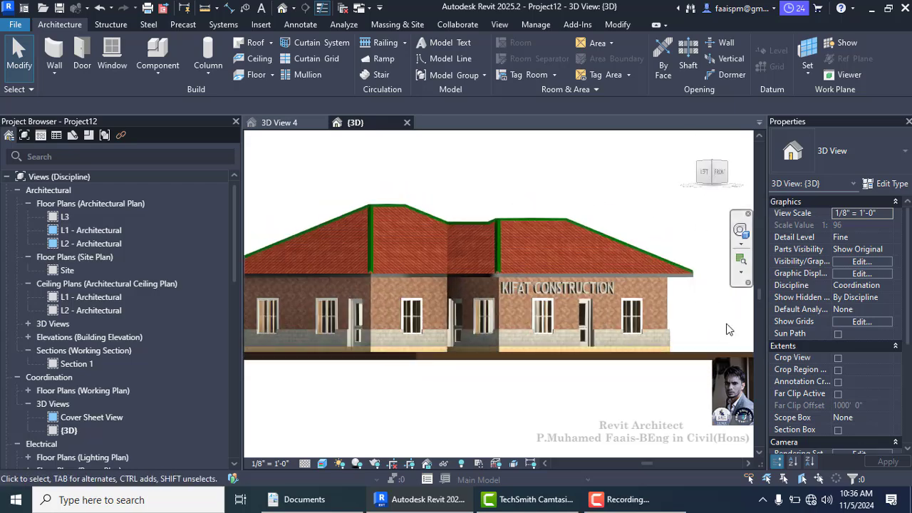
pyautogui.scroll(4, 642, 320)
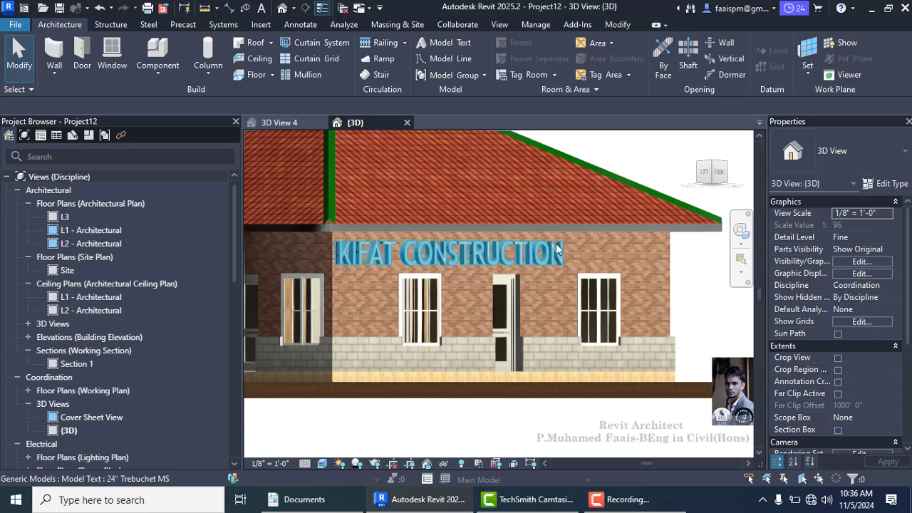
pyautogui.scroll(-5, 584, 242)
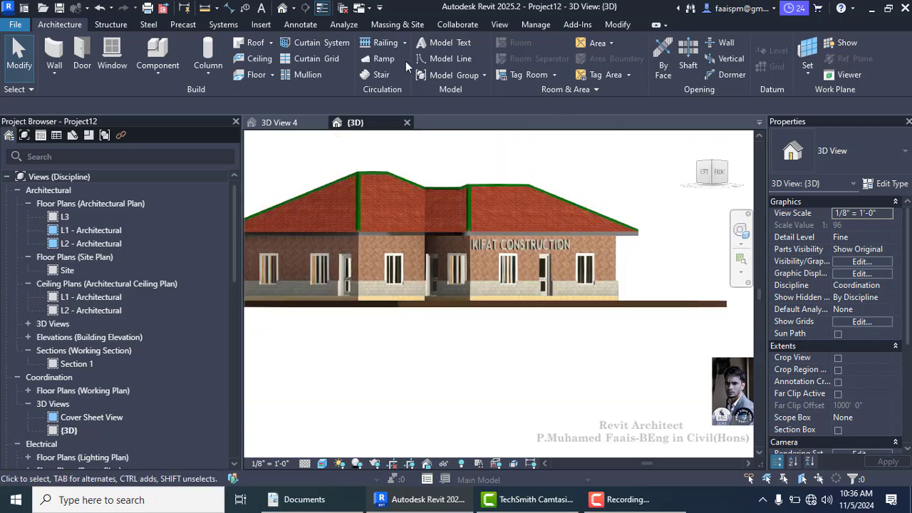
pyautogui.click(443, 43)
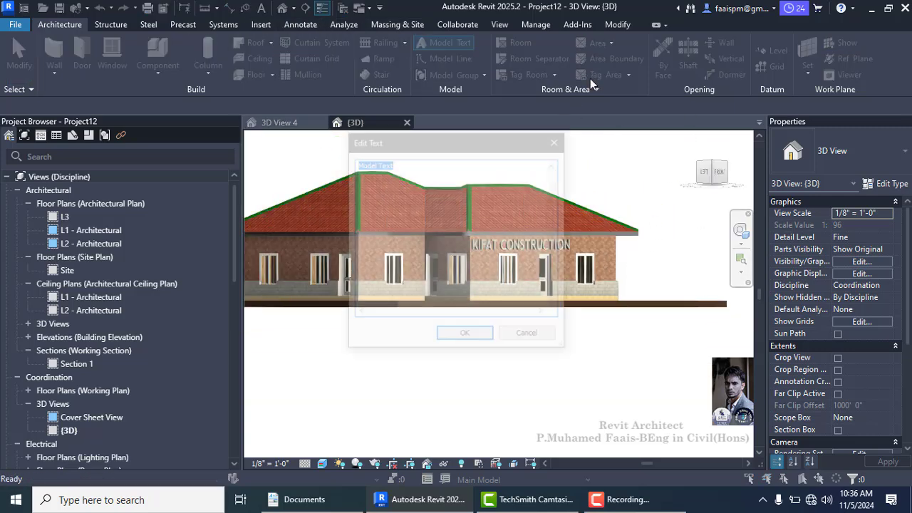
pyautogui.click(464, 334)
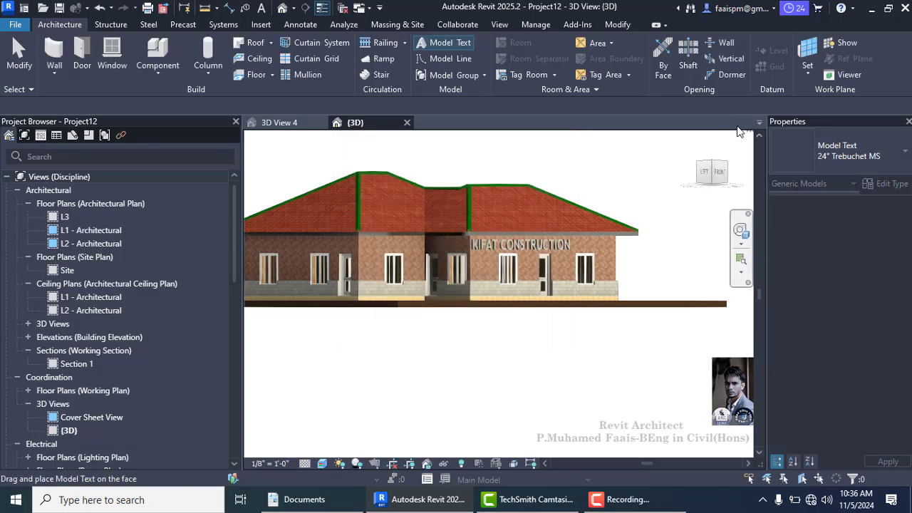
pyautogui.scroll(-1, 527, 189)
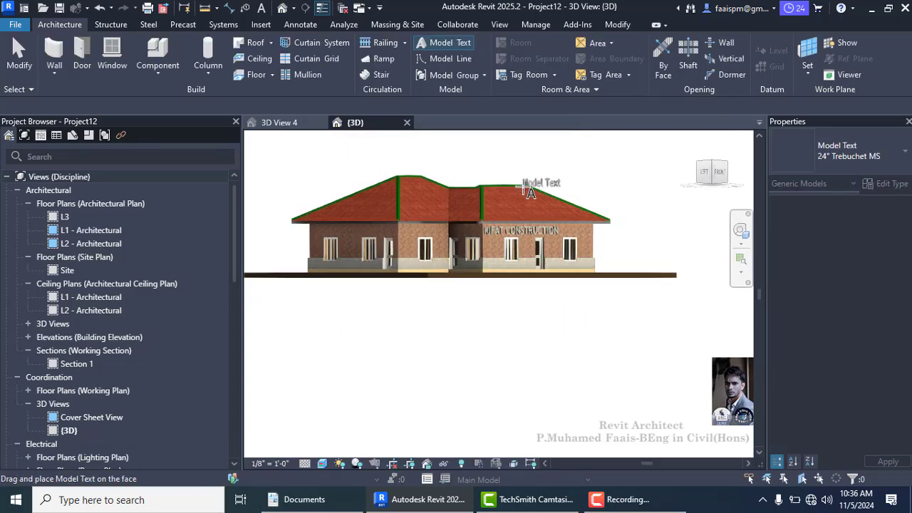
pyautogui.scroll(4, 335, 214)
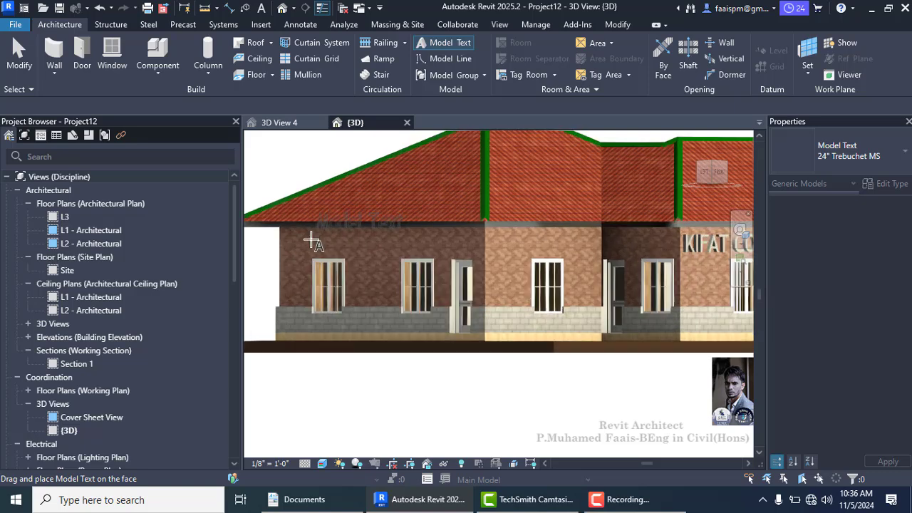
pyautogui.scroll(-1, 399, 248)
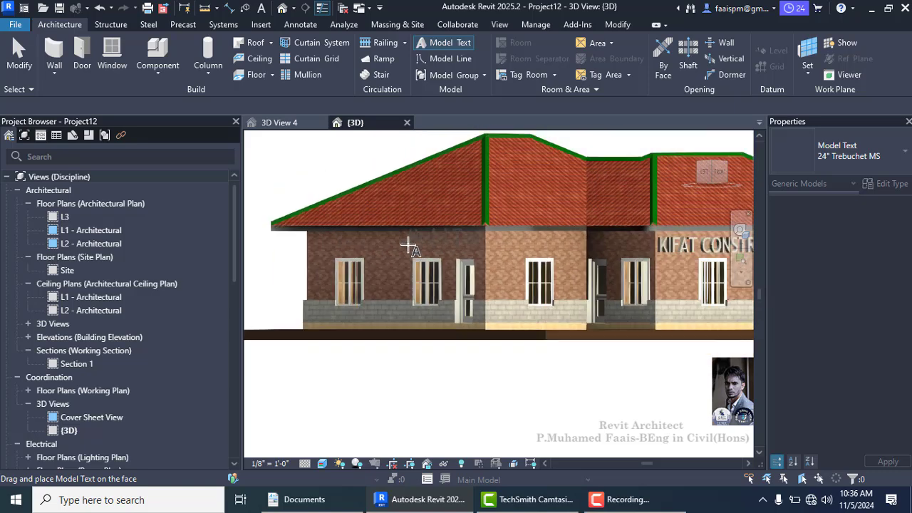
pyautogui.click(278, 246)
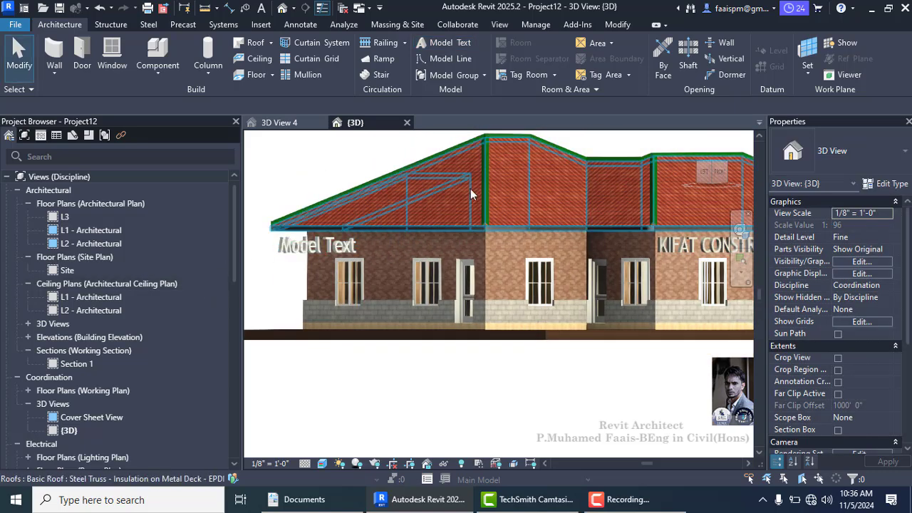
# Delete the default-worded model text that floats away from the building.
pyautogui.click(699, 181)
pyautogui.scroll(2, 627, 310)
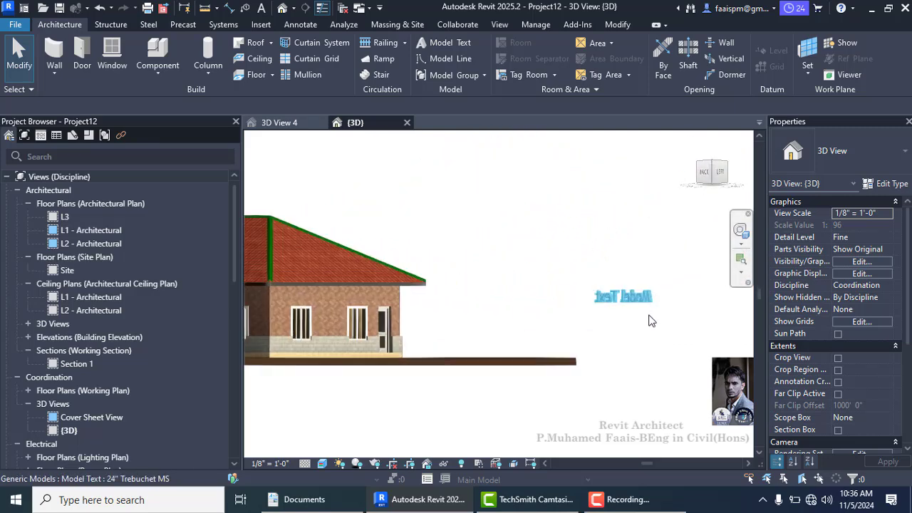
pyautogui.click(627, 298)
pyautogui.press('Delete')
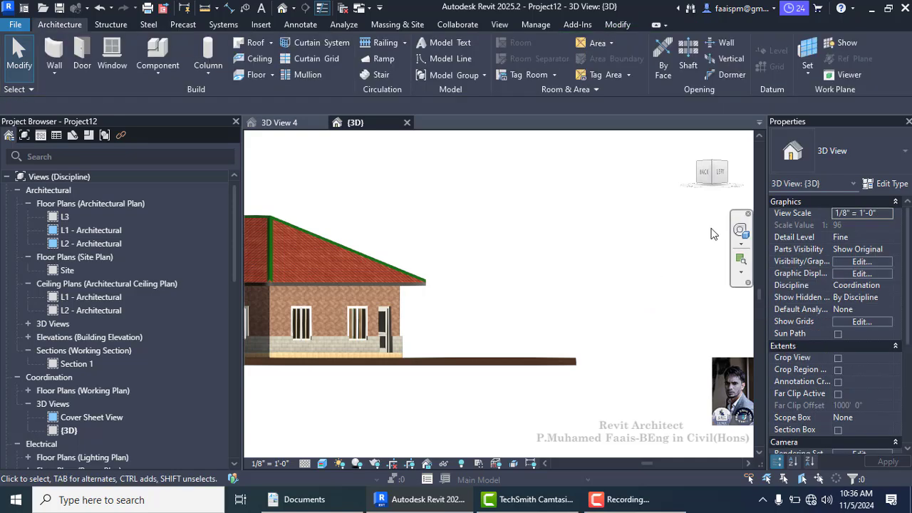
pyautogui.click(737, 182)
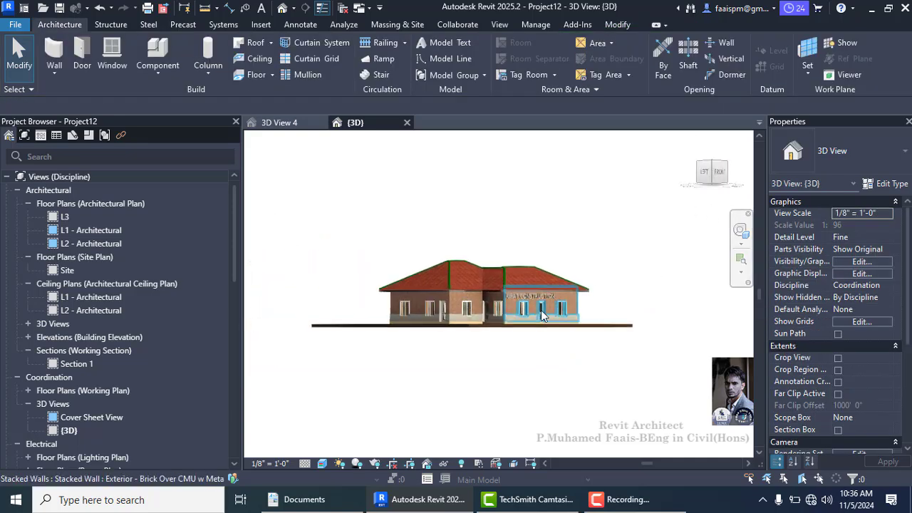
pyautogui.scroll(4, 542, 316)
pyautogui.click(805, 76)
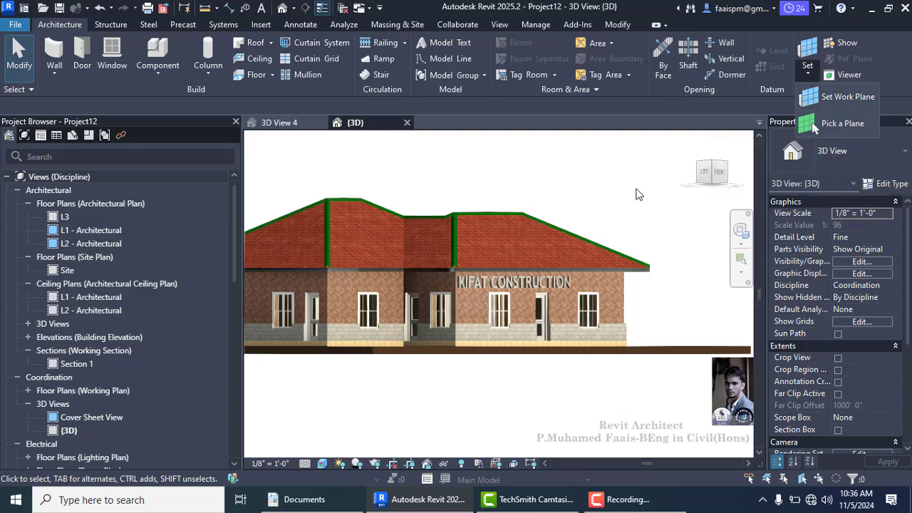
pyautogui.scroll(-2, 636, 196)
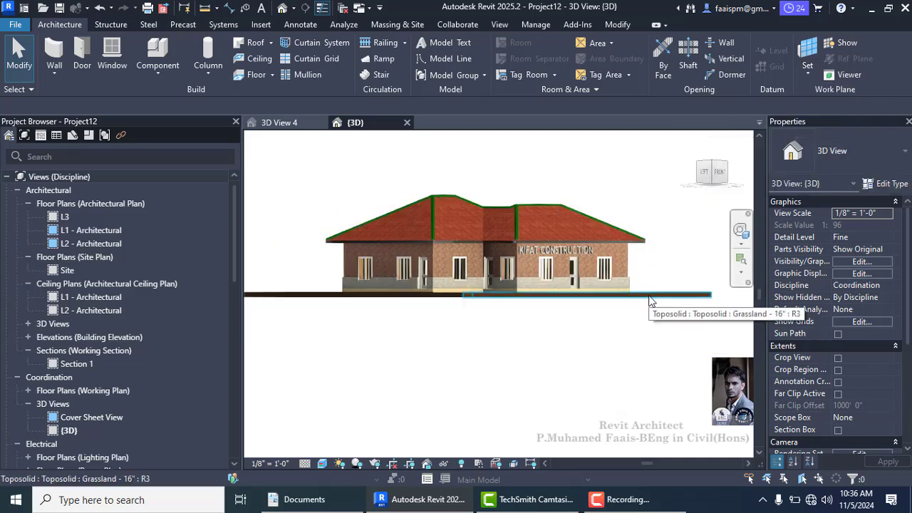
pyautogui.scroll(4, 589, 254)
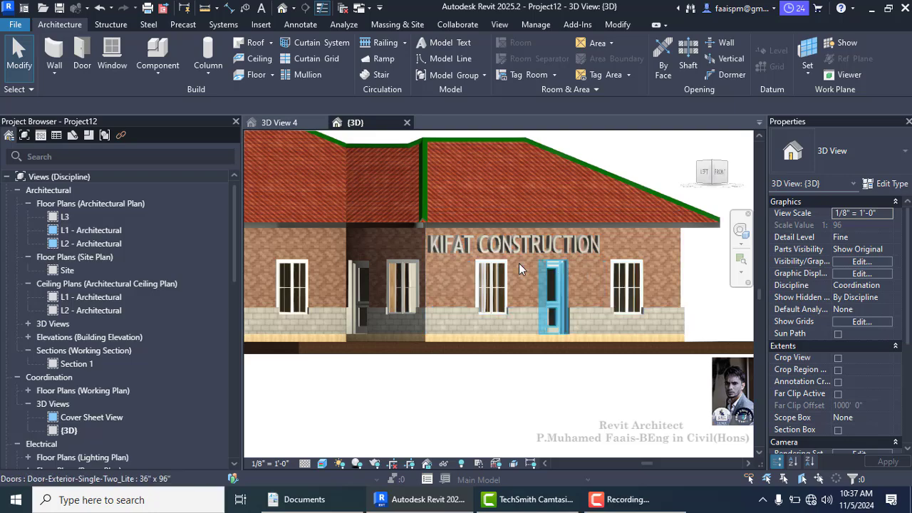
# Set the depth of the KIFAT CONSTRUCTION model text to 0' 3".
pyautogui.scroll(-1, 384, 221)
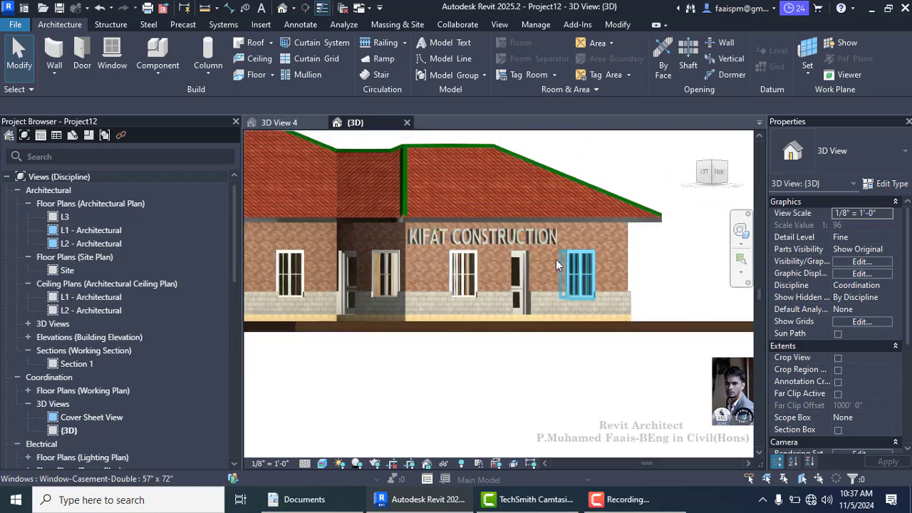
pyautogui.scroll(2, 556, 259)
pyautogui.click(507, 236)
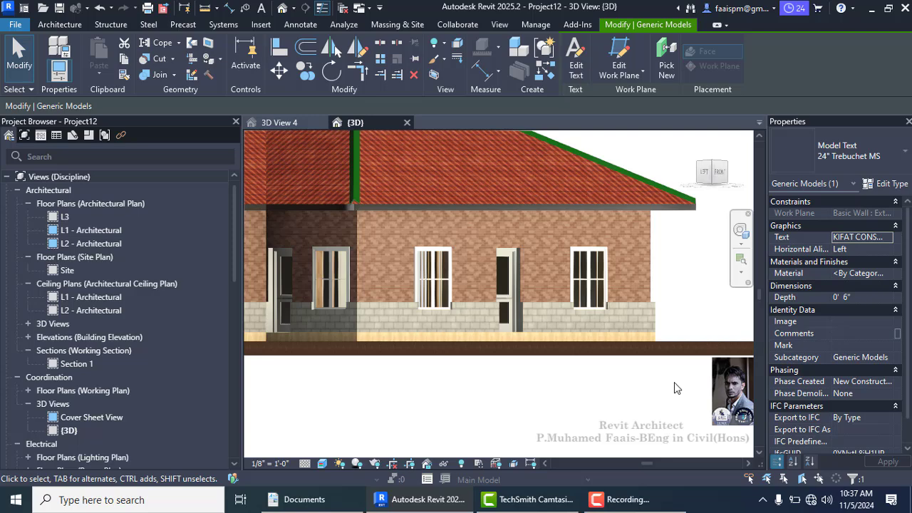
pyautogui.click(879, 301)
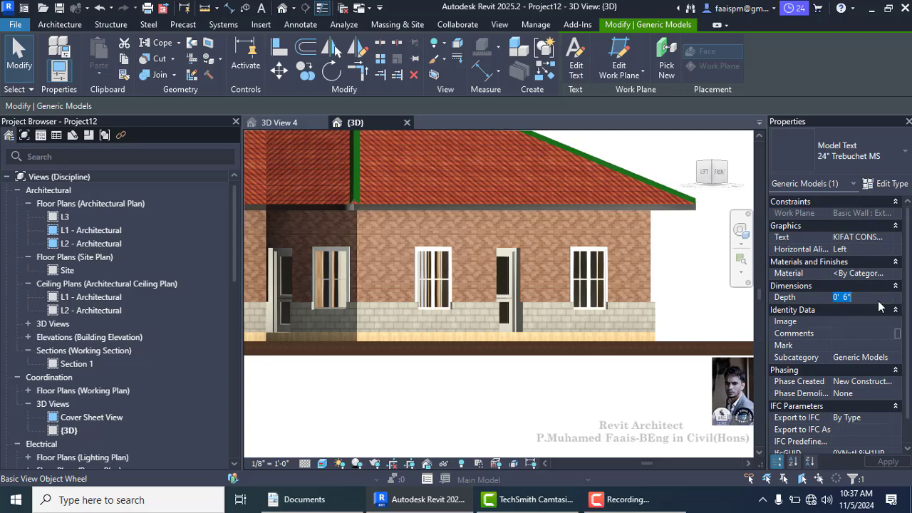
pyautogui.write('0 3')
pyautogui.press('Return')
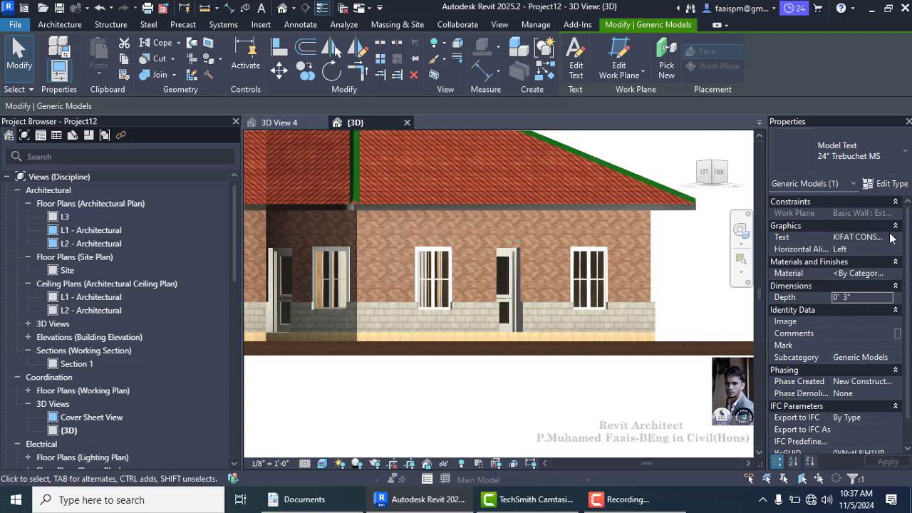
# Edit the type properties of the KIFAT CONSTRUCTION model text and set its text size to 1' 0".
pyautogui.click(906, 155)
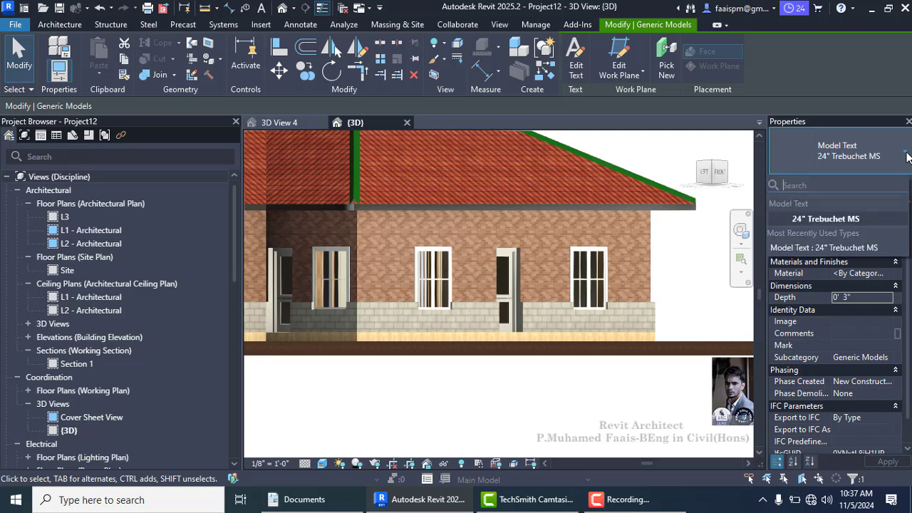
pyautogui.click(833, 218)
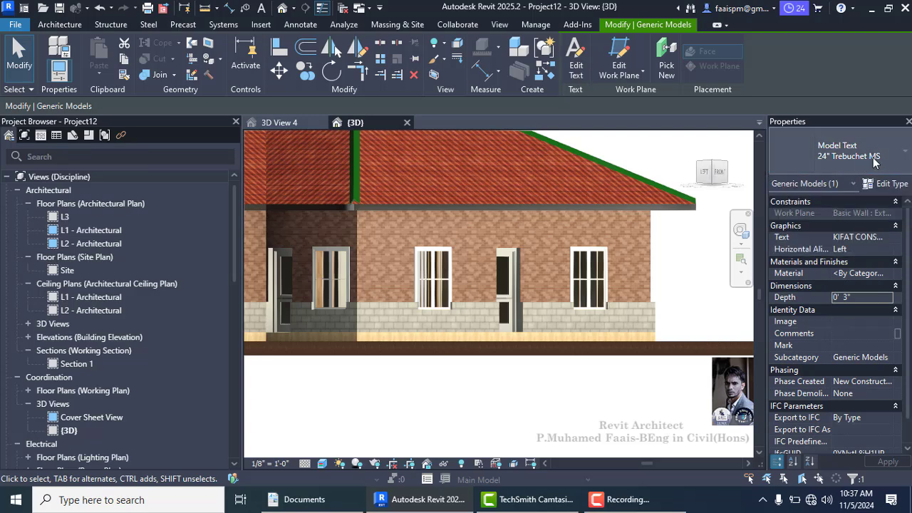
pyautogui.click(884, 184)
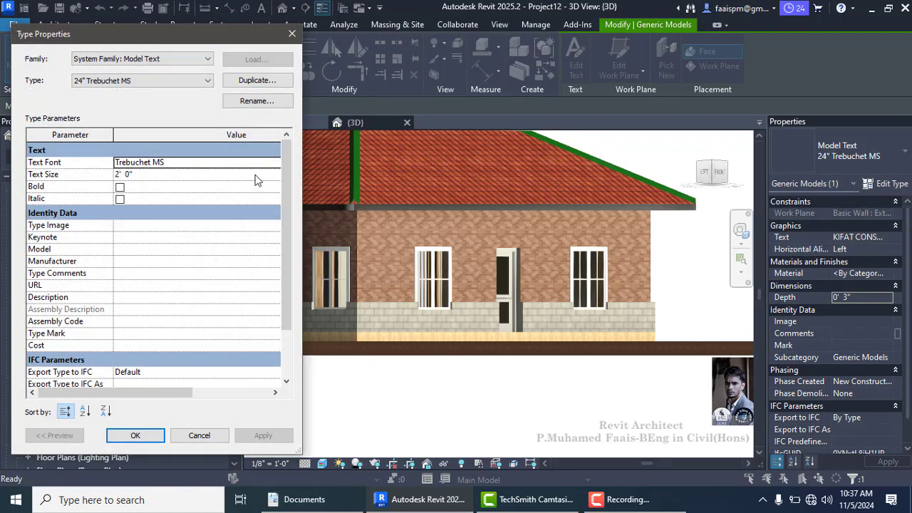
pyautogui.click(148, 179)
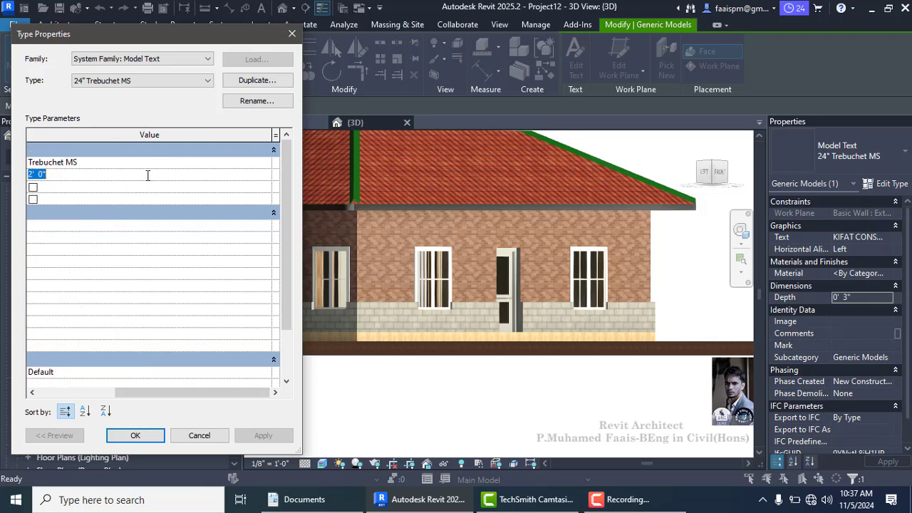
pyautogui.write('1')
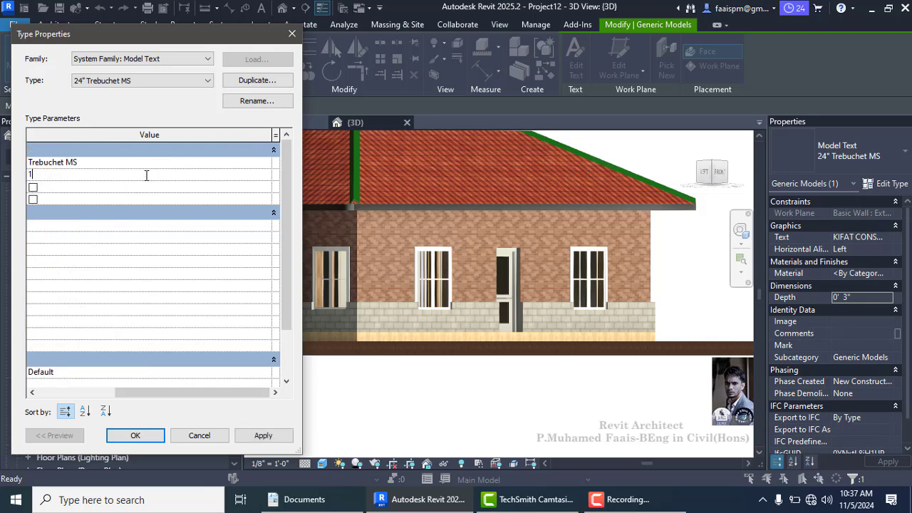
pyautogui.press('Return')
# Change the text font of the 24" Trebuchet MS model text type to Century Gothic.
pyautogui.click(266, 163)
pyautogui.scroll(-3, 78, 214)
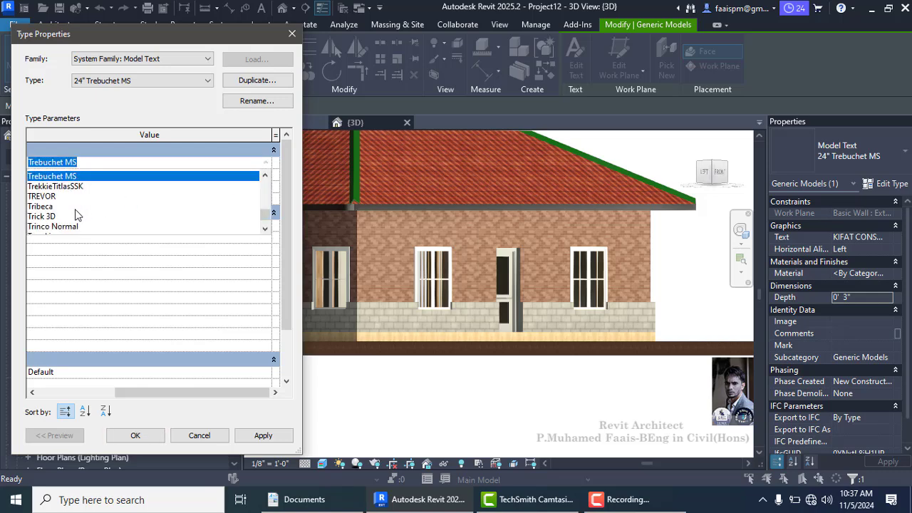
pyautogui.scroll(-5, 77, 215)
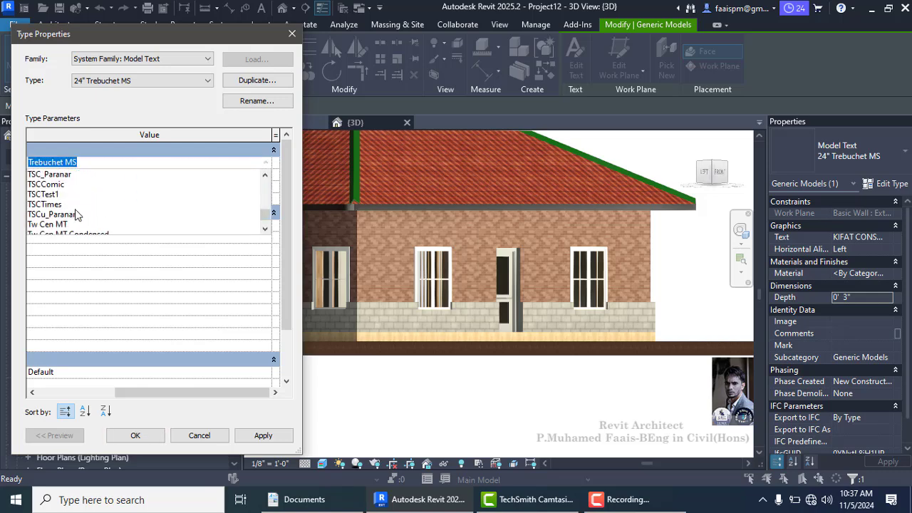
pyautogui.scroll(-5, 53, 207)
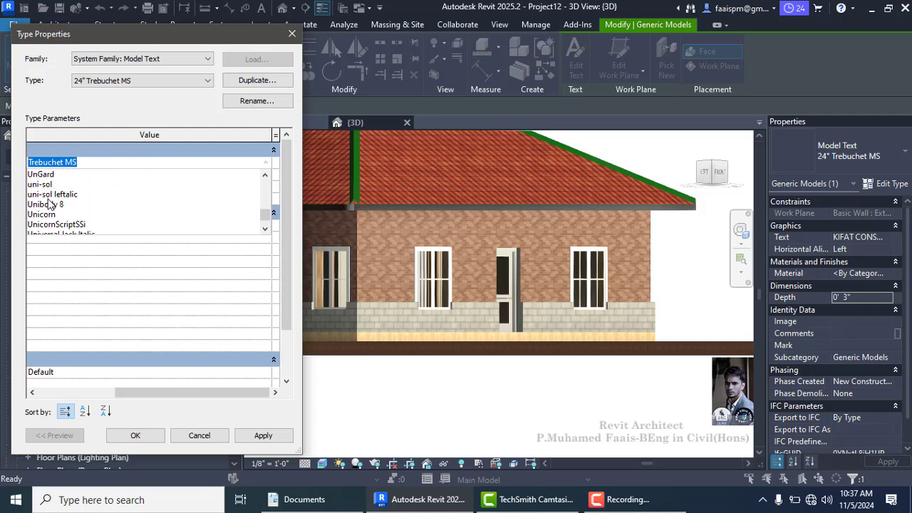
pyautogui.write('ce')
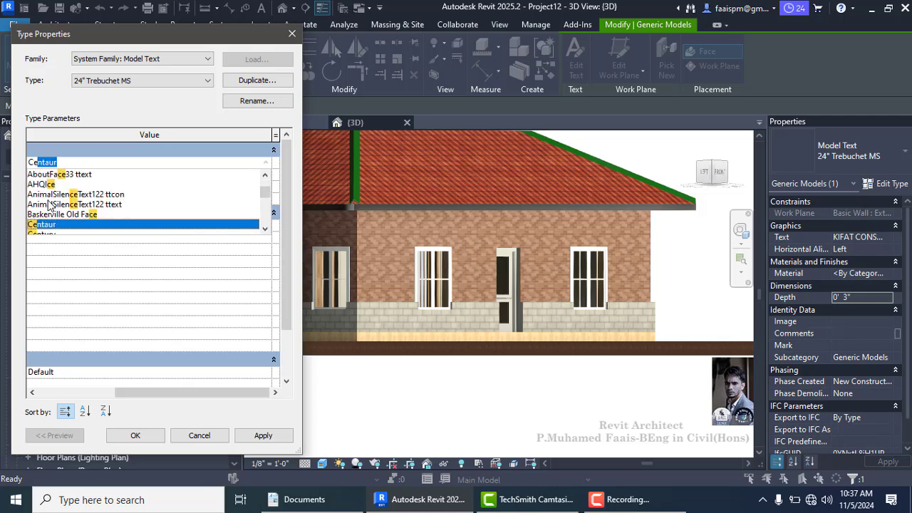
pyautogui.write('n')
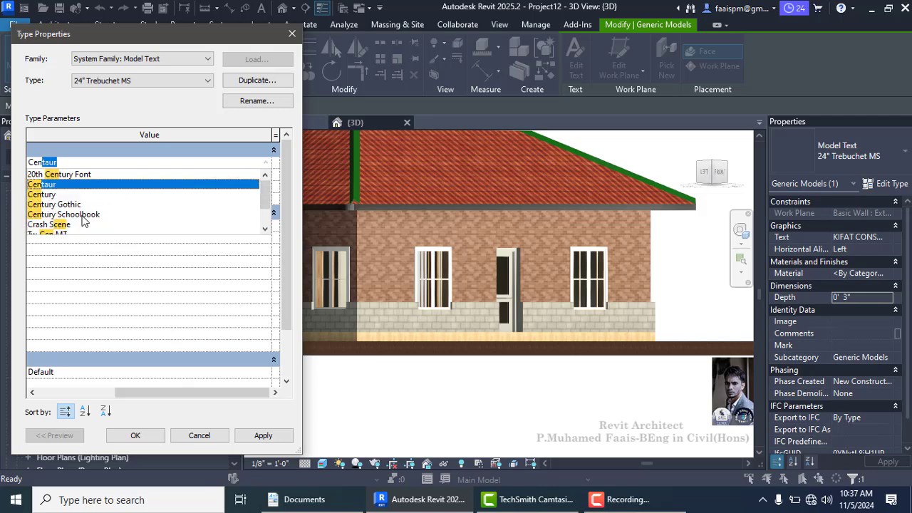
pyautogui.click(75, 205)
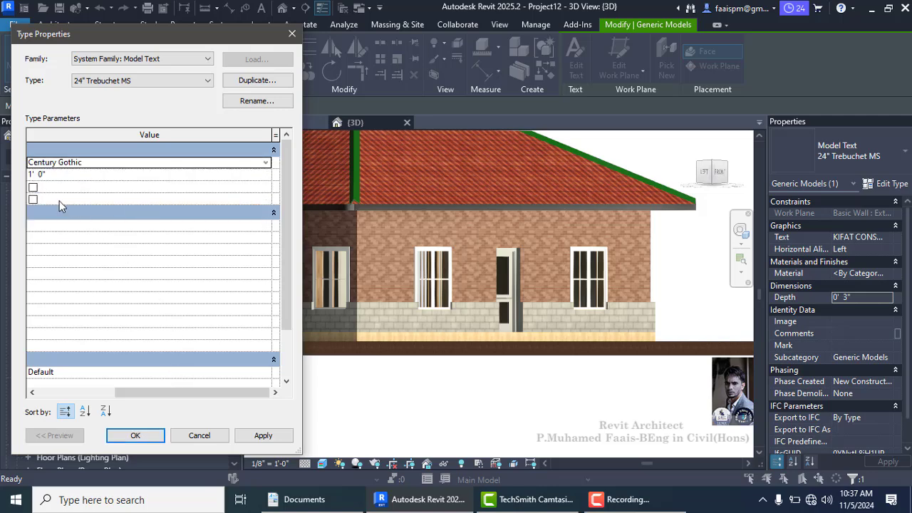
# Make the model text type bold and italic, accept the type changes and deselect the text.
pyautogui.click(33, 187)
pyautogui.click(33, 199)
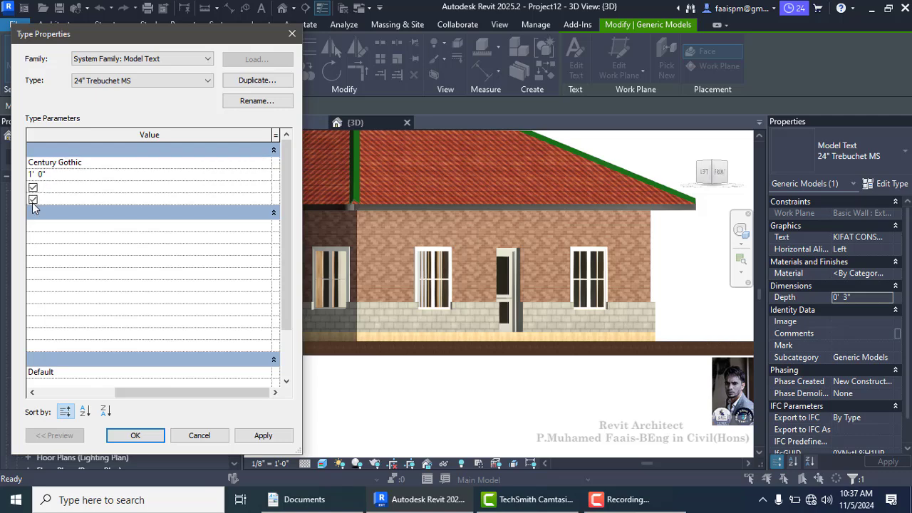
pyautogui.click(135, 435)
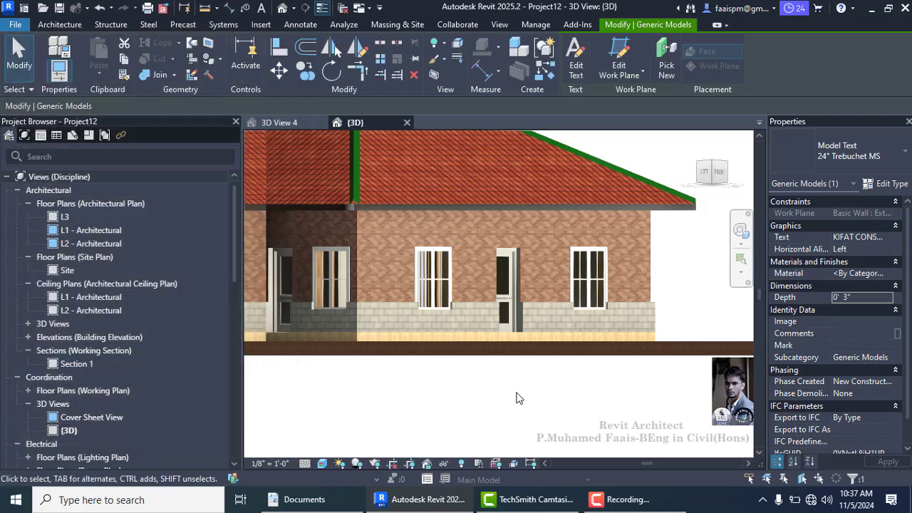
pyautogui.click(502, 378)
# Create a new material named TEXT1 for the KIFAT CONSTRUCTION model text on the front wall.
pyautogui.scroll(4, 420, 265)
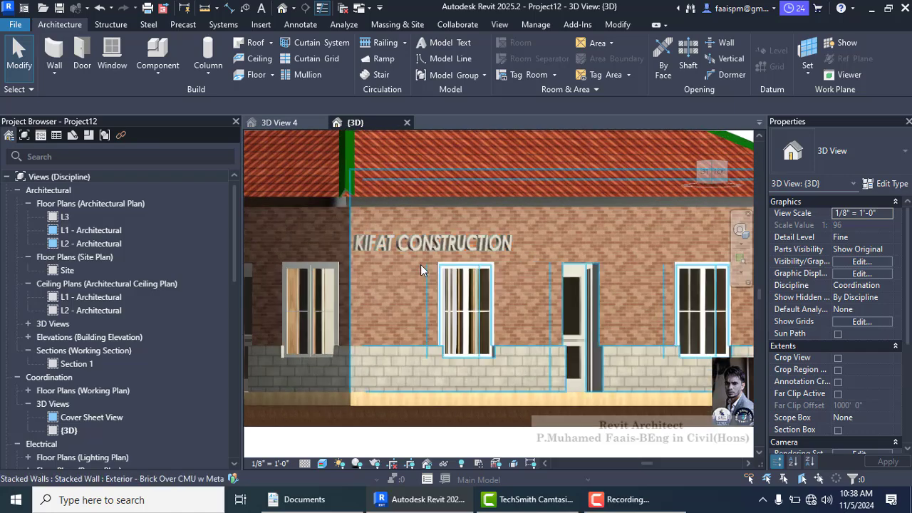
pyautogui.scroll(-2, 465, 230)
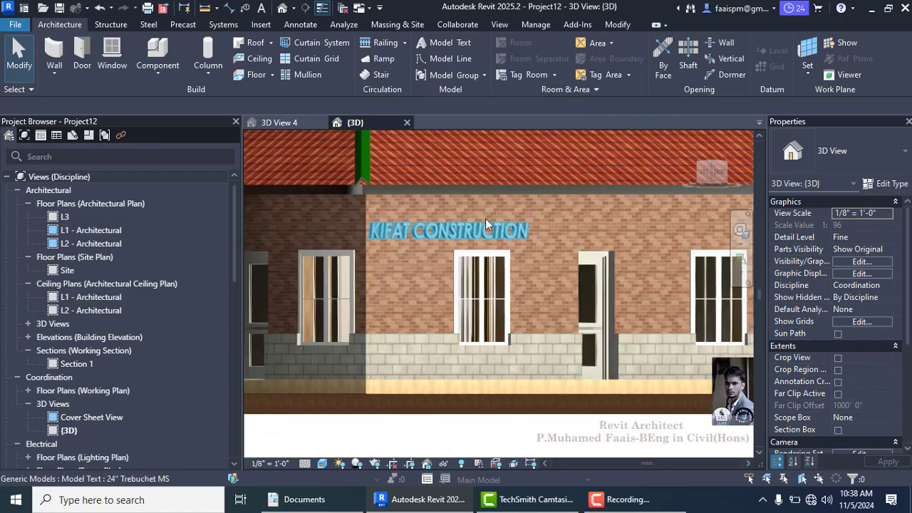
pyautogui.scroll(2, 482, 214)
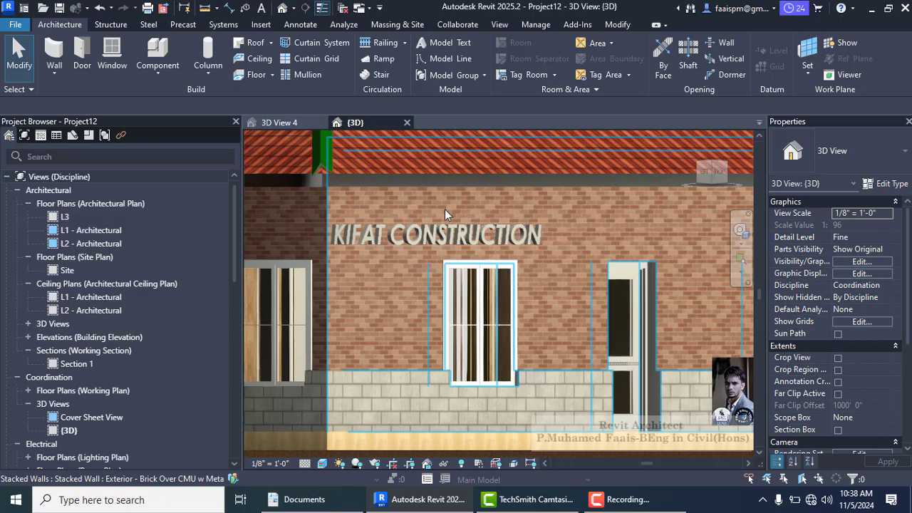
pyautogui.scroll(-2, 446, 207)
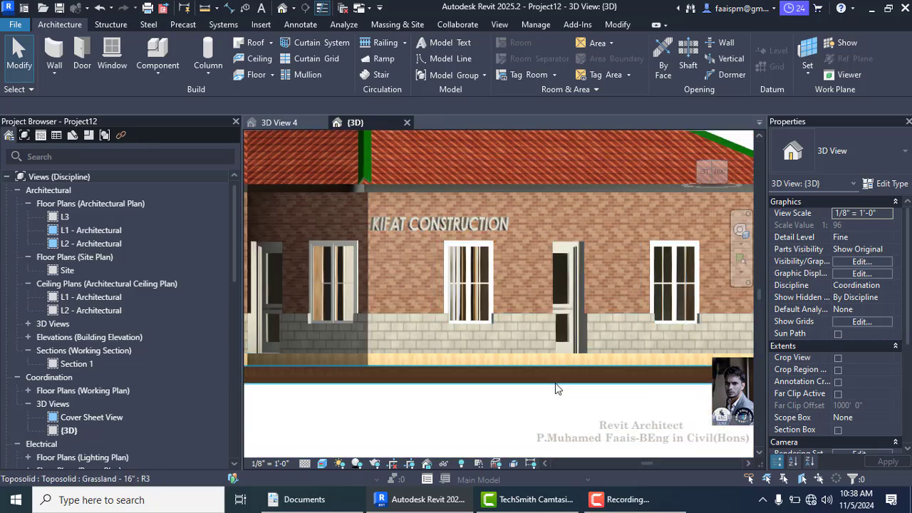
pyautogui.click(415, 223)
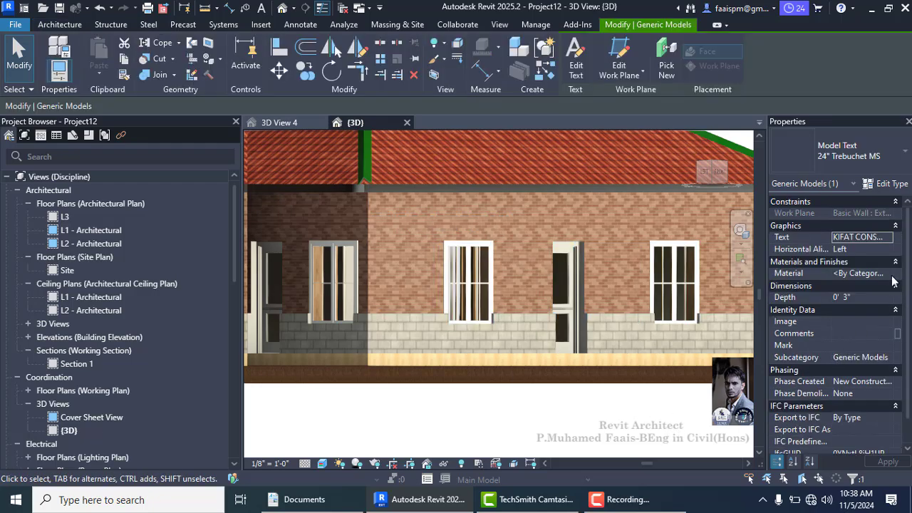
pyautogui.click(862, 274)
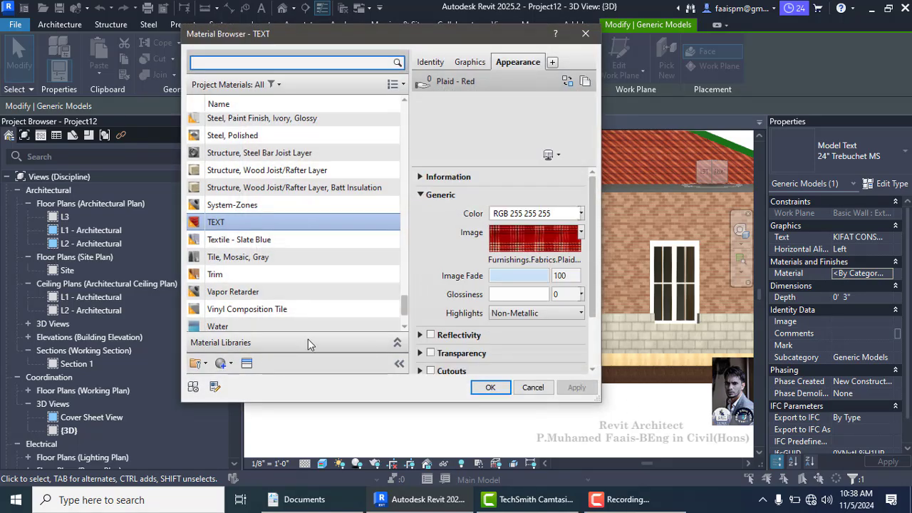
pyautogui.click(226, 362)
pyautogui.click(230, 381)
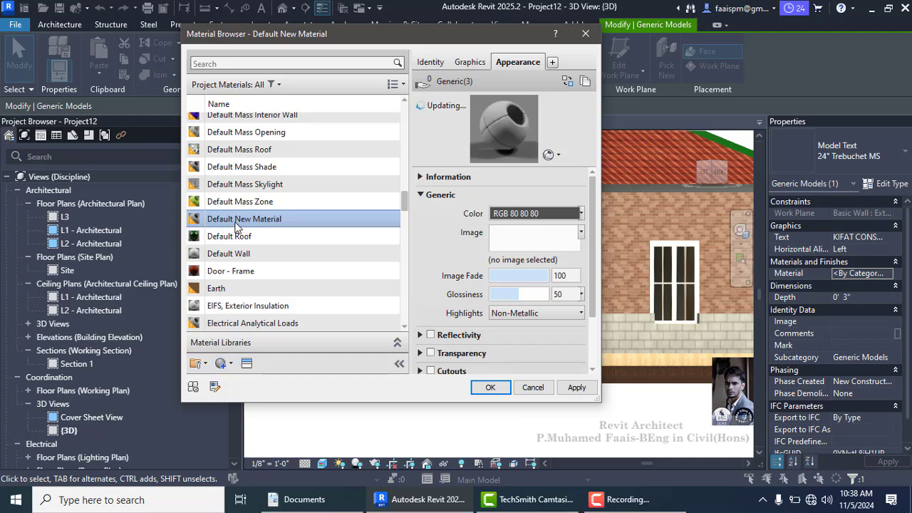
pyautogui.rightClick(214, 220)
pyautogui.click(271, 285)
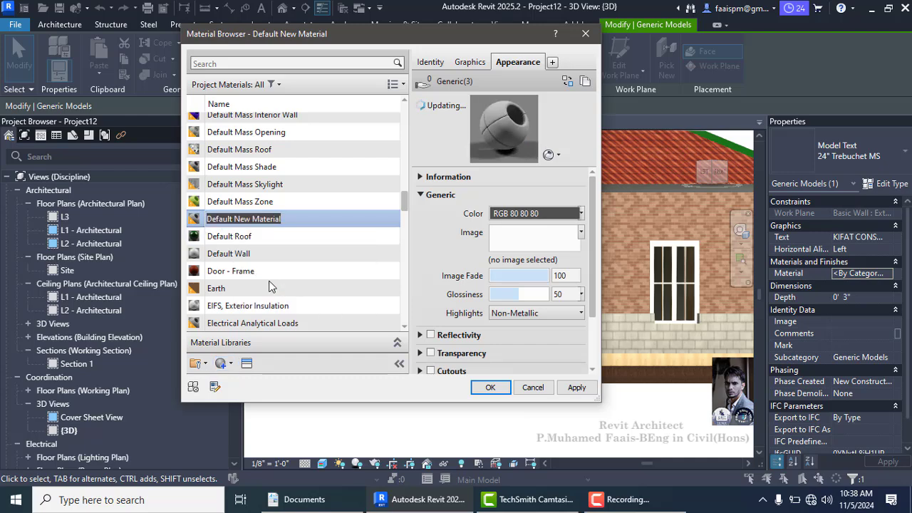
pyautogui.write('TEXT')
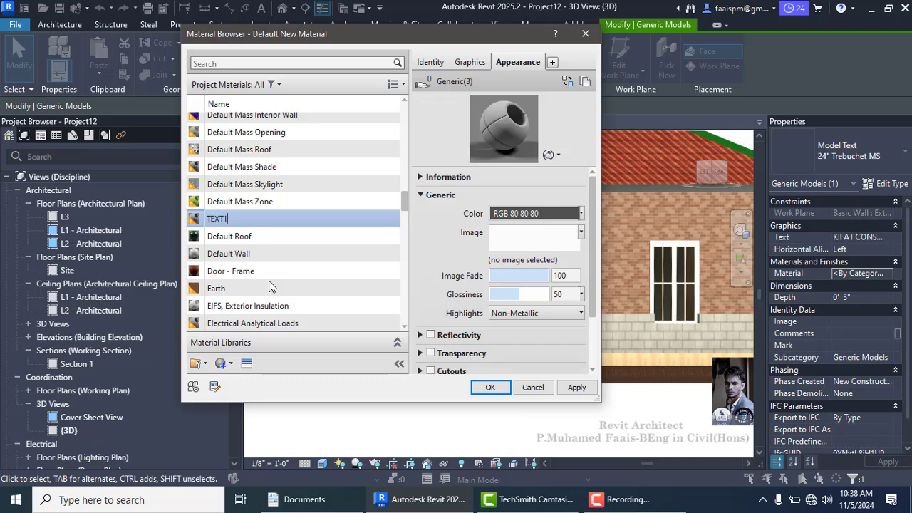
pyautogui.press('Return')
# Replace the TEXT1 material's appearance with the Mahogany - Glossy wood asset and assign the material to the wall text.
pyautogui.click(566, 84)
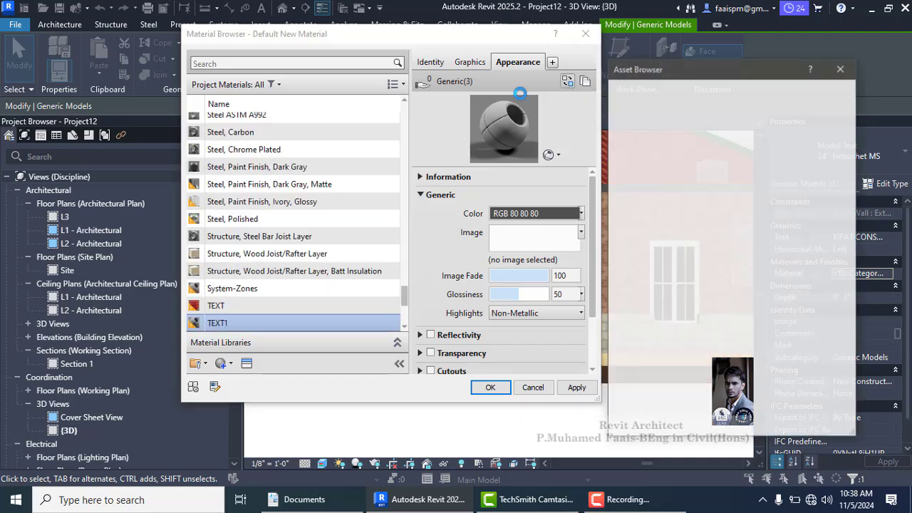
pyautogui.click(635, 170)
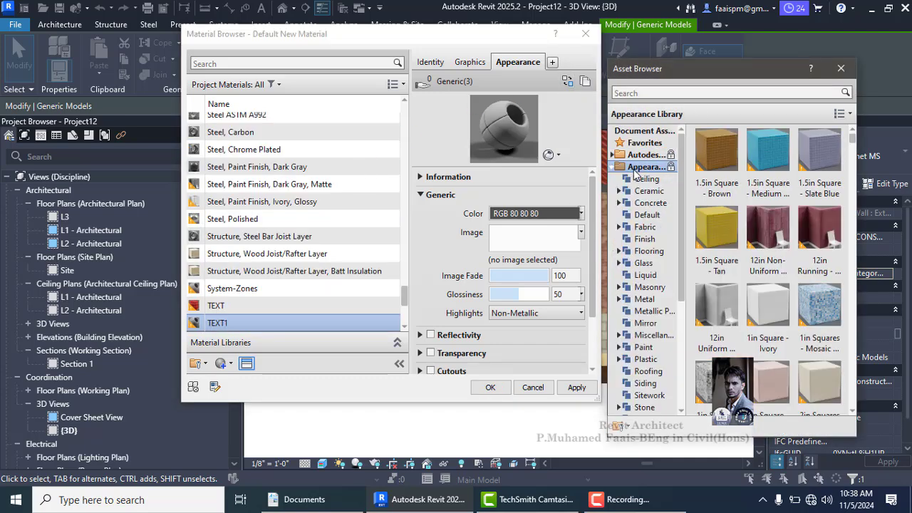
pyautogui.scroll(-5, 641, 313)
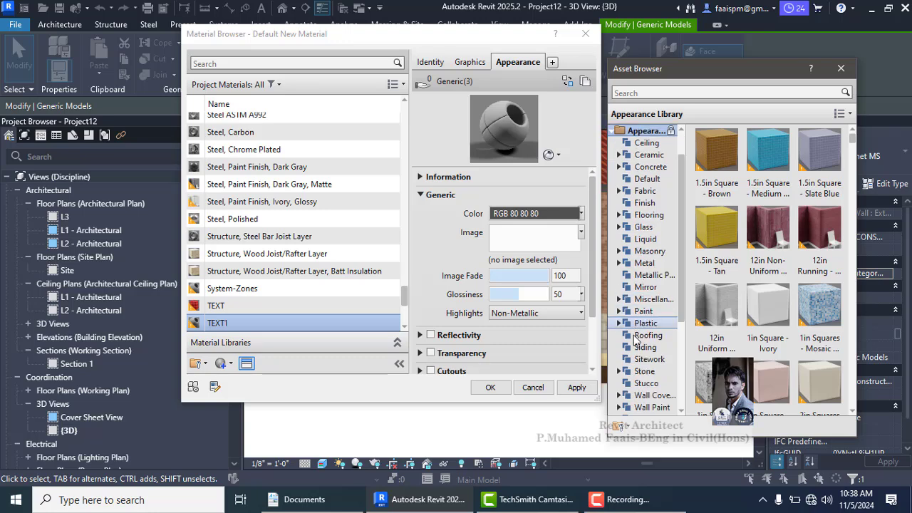
pyautogui.click(645, 347)
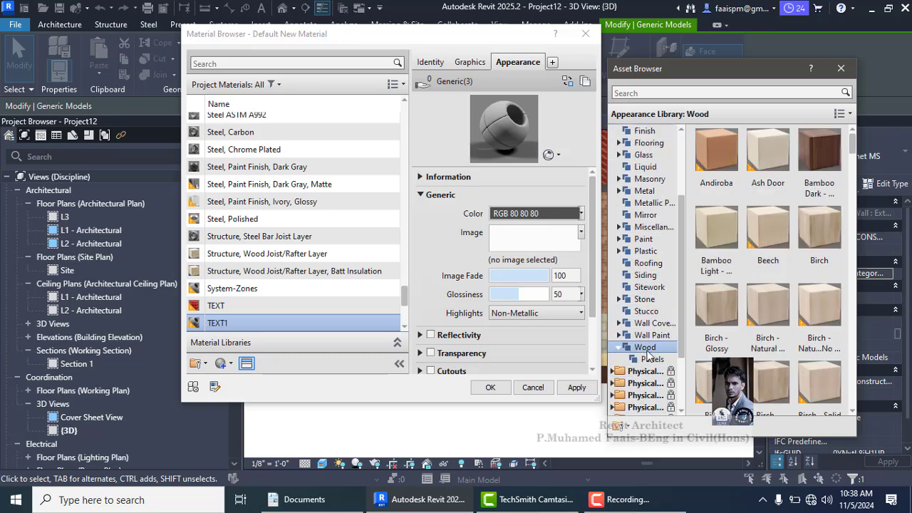
pyautogui.scroll(-3, 789, 346)
pyautogui.scroll(-10, 789, 345)
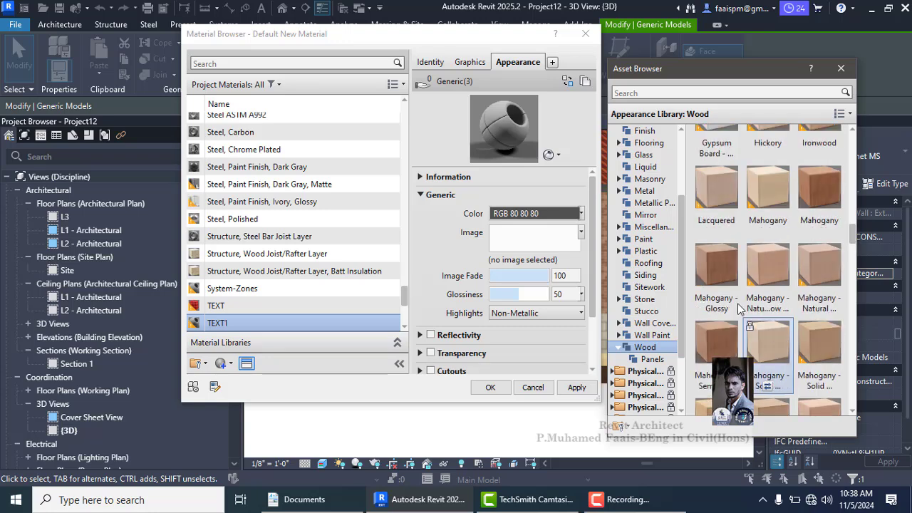
pyautogui.doubleClick(724, 277)
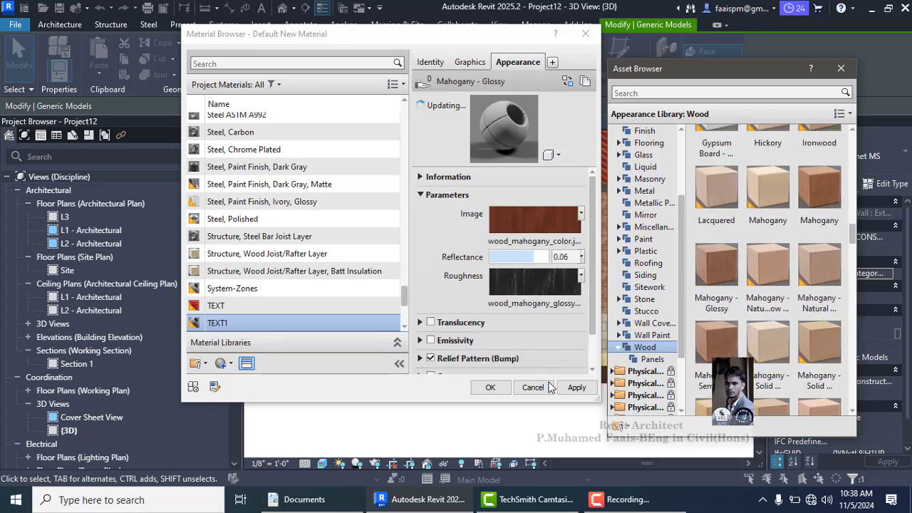
pyautogui.click(576, 387)
pyautogui.click(489, 387)
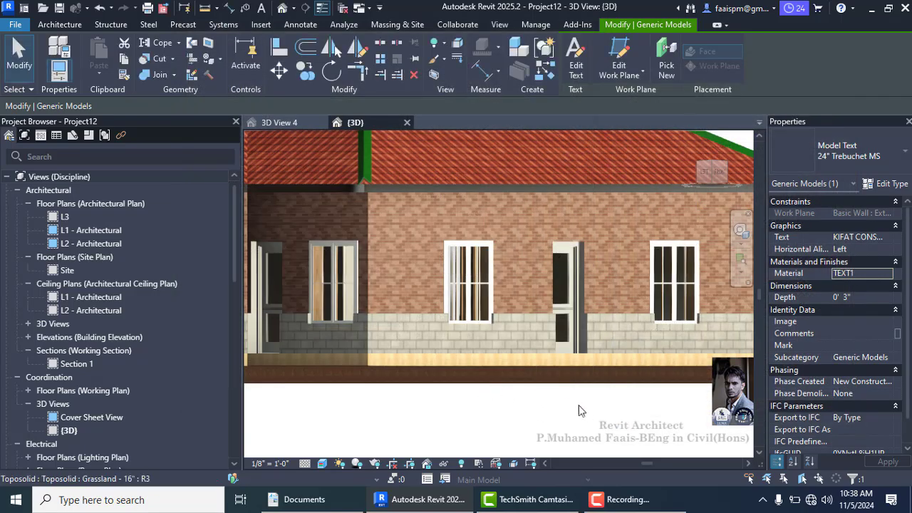
pyautogui.click(588, 413)
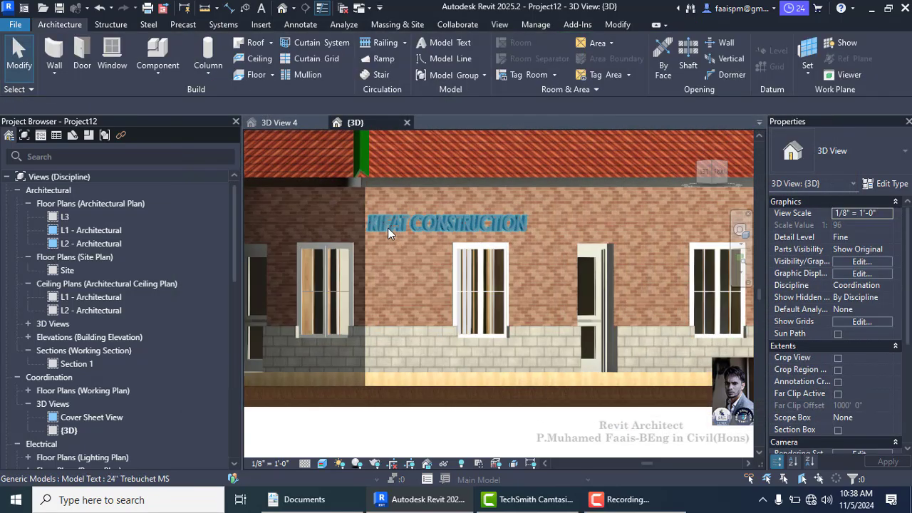
pyautogui.scroll(5, 388, 227)
pyautogui.scroll(-2, 430, 180)
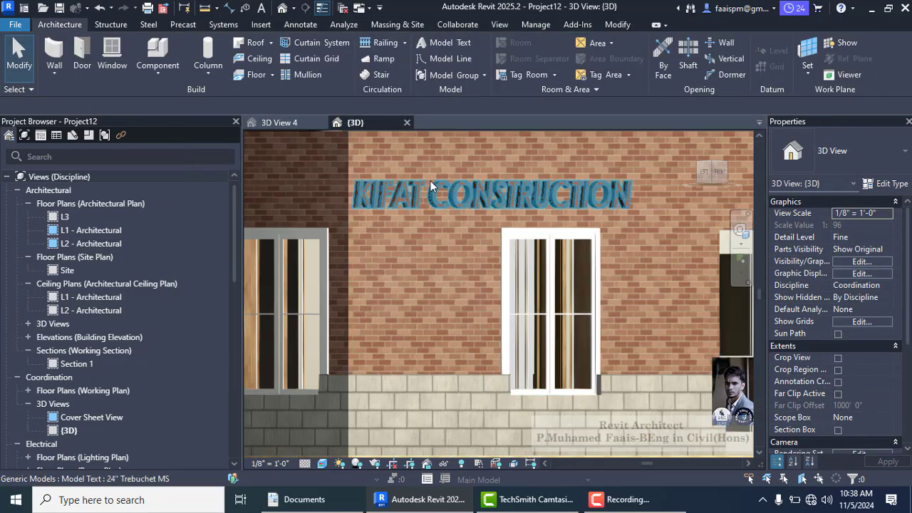
# Assign the existing TEXT material to the KIFAT CONSTRUCTION model text on the front wall and deselect it.
pyautogui.scroll(-2, 458, 200)
pyautogui.click(472, 199)
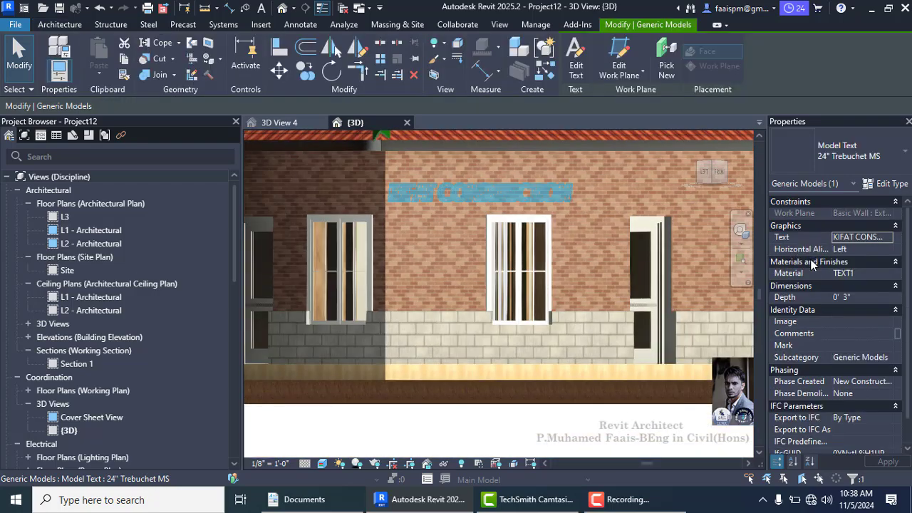
pyautogui.click(865, 273)
pyautogui.click(888, 273)
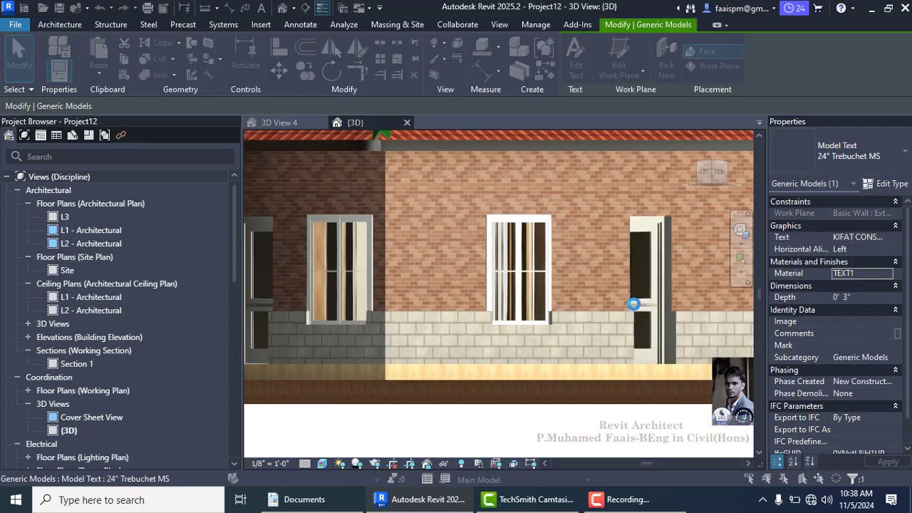
pyautogui.doubleClick(234, 207)
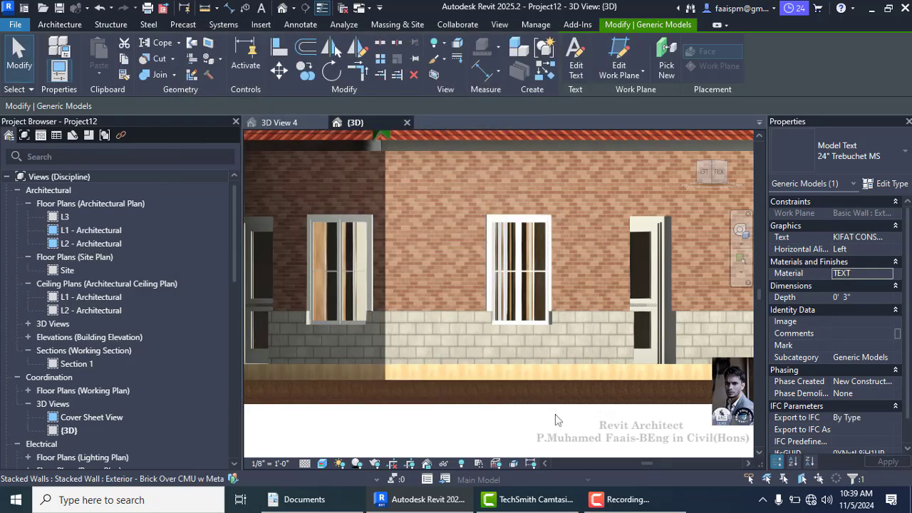
pyautogui.click(568, 426)
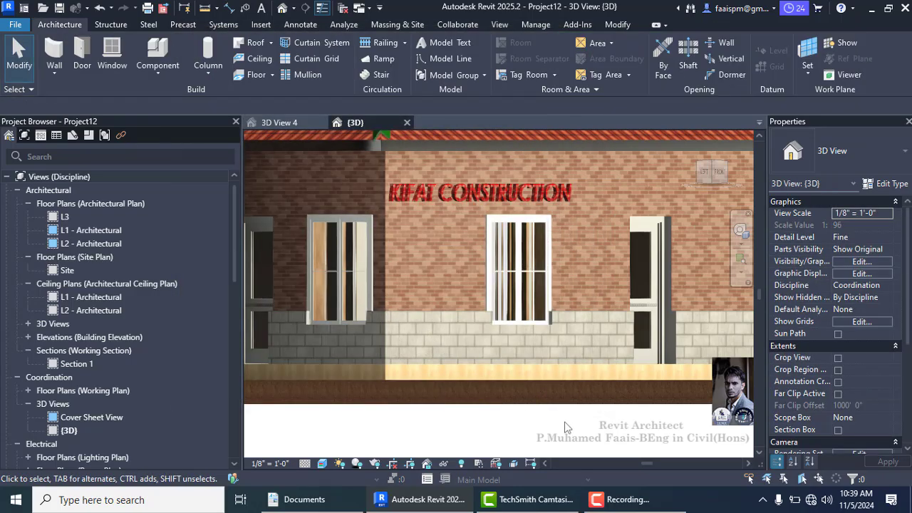
pyautogui.scroll(1, 438, 196)
pyautogui.scroll(-1, 438, 196)
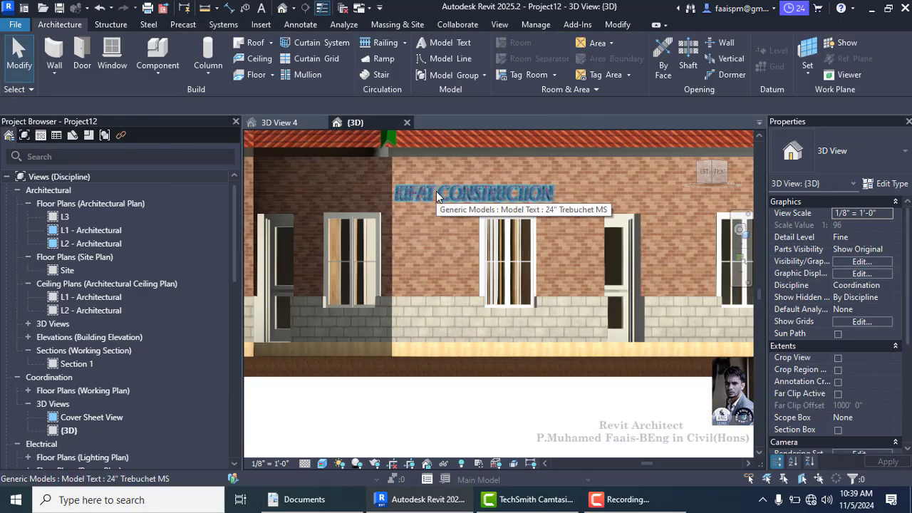
pyautogui.press('z')
pyautogui.press('a')
pyautogui.scroll(5, 560, 300)
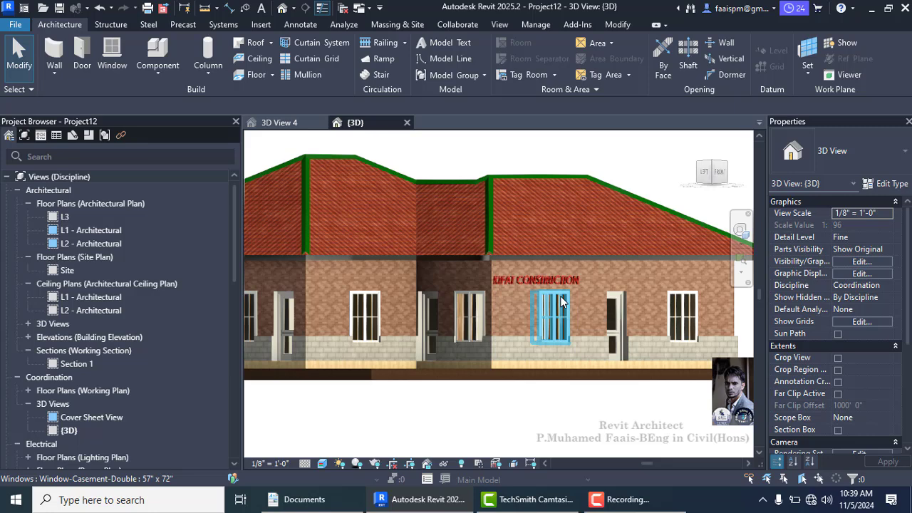
pyautogui.click(434, 39)
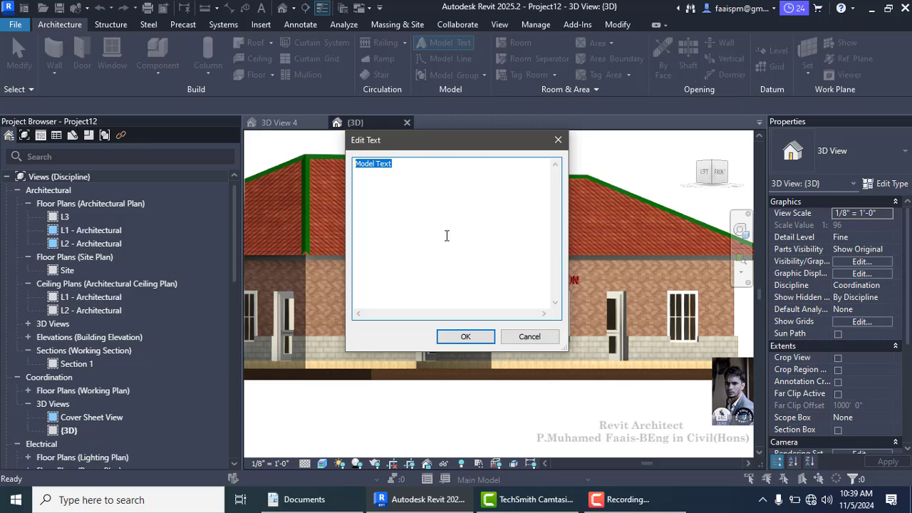
pyautogui.click(505, 338)
pyautogui.click(808, 73)
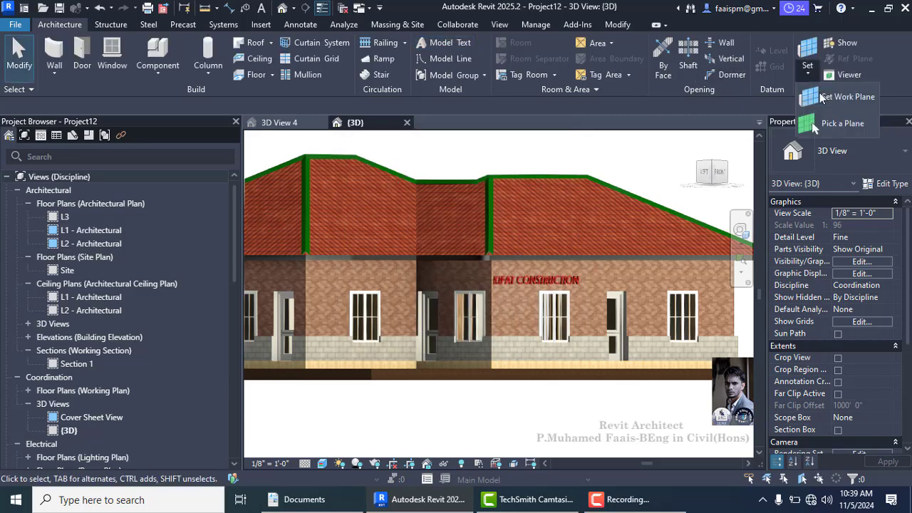
pyautogui.click(817, 131)
pyautogui.scroll(5, 503, 253)
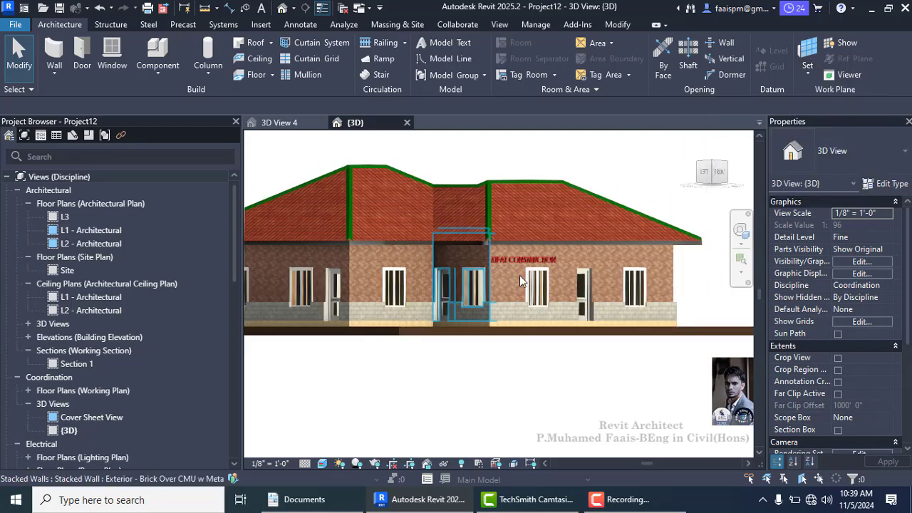
# Set the depth of the KIFAT CONSTRUCTION wall text to 0' 9".
pyautogui.scroll(-3, 492, 236)
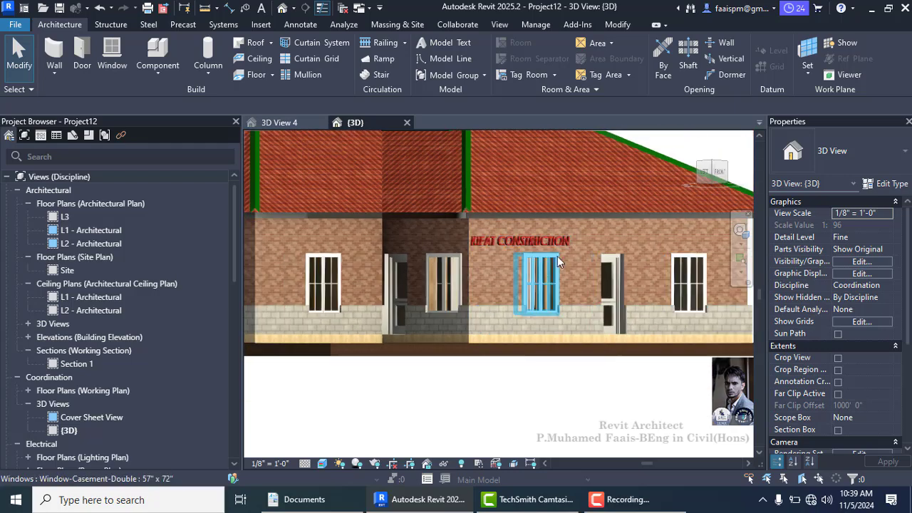
pyautogui.scroll(2, 559, 254)
pyautogui.click(561, 242)
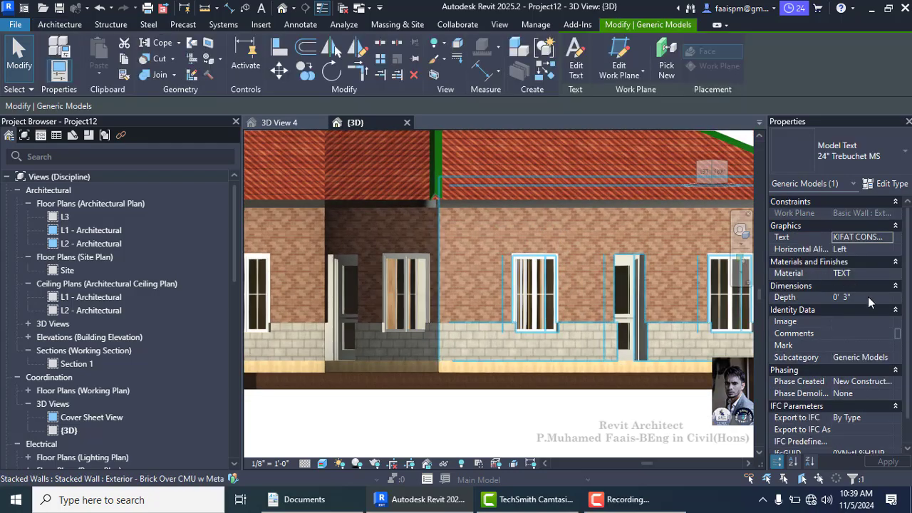
pyautogui.click(869, 296)
pyautogui.write('0 9')
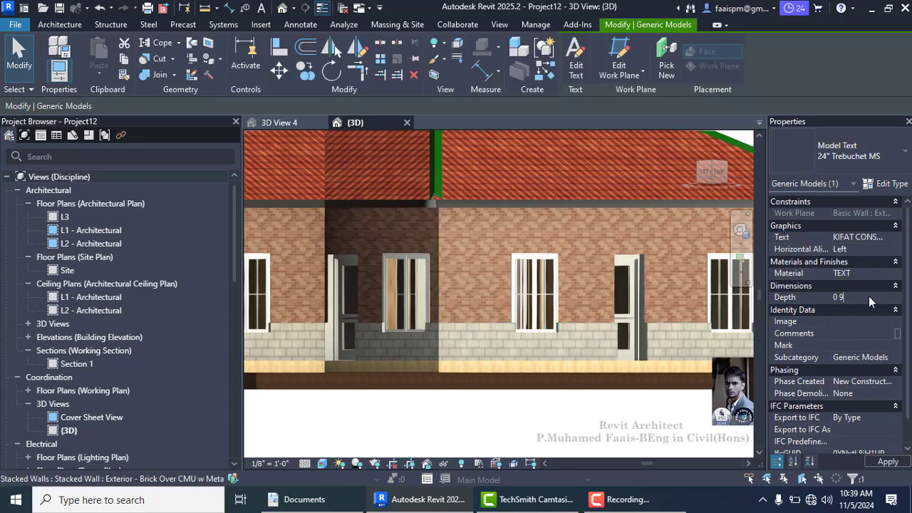
pyautogui.press('Return')
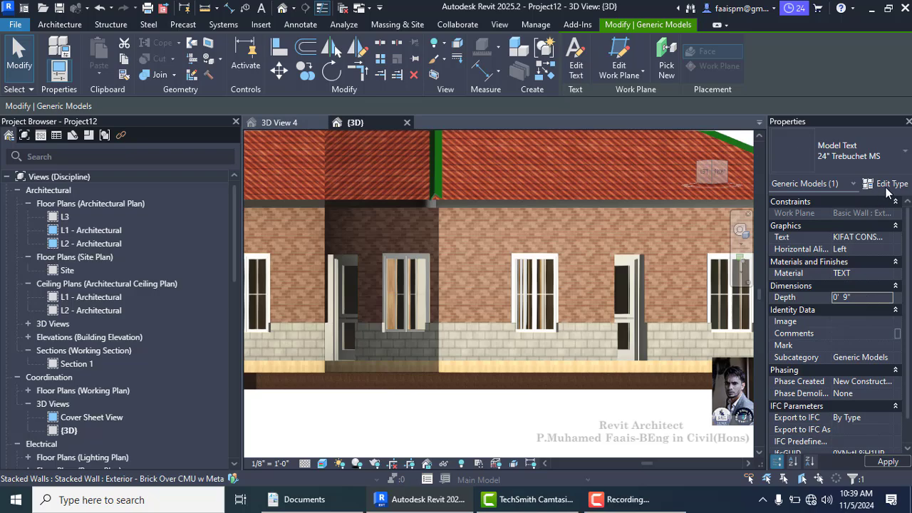
# Set the text size of the 24" Trebuchet MS model text type to 2' 0", accept the change and deselect the text.
pyautogui.click(885, 184)
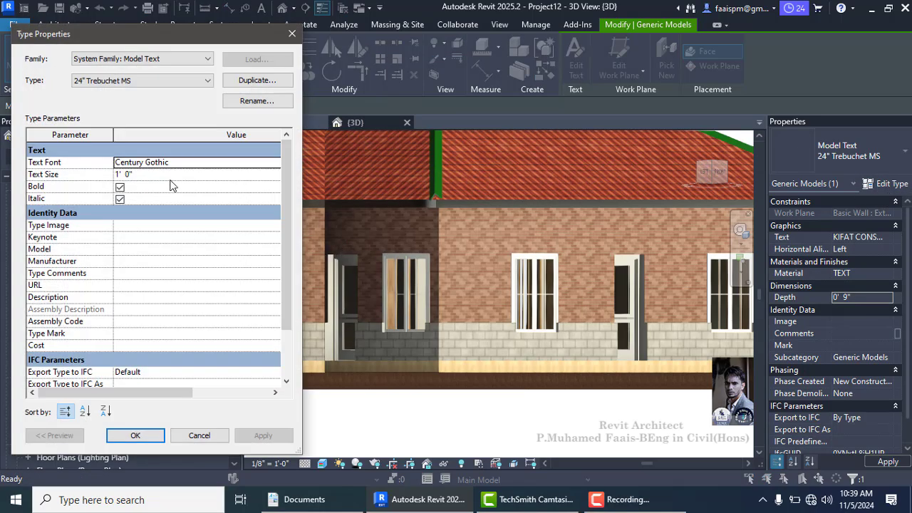
pyautogui.click(170, 178)
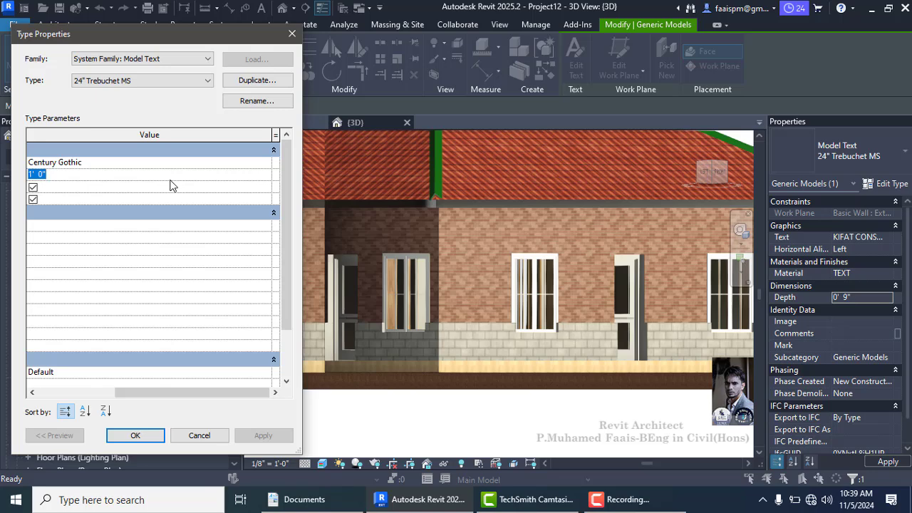
pyautogui.write('2')
pyautogui.press('Return')
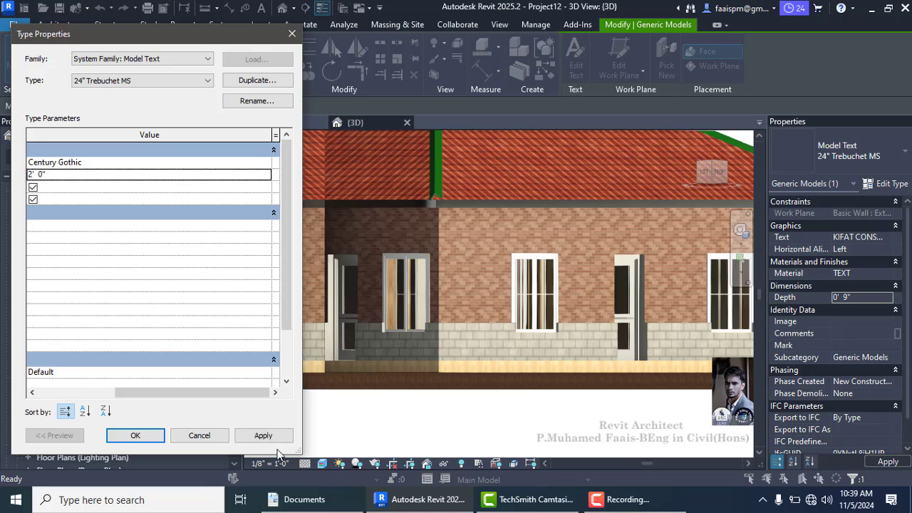
pyautogui.click(135, 435)
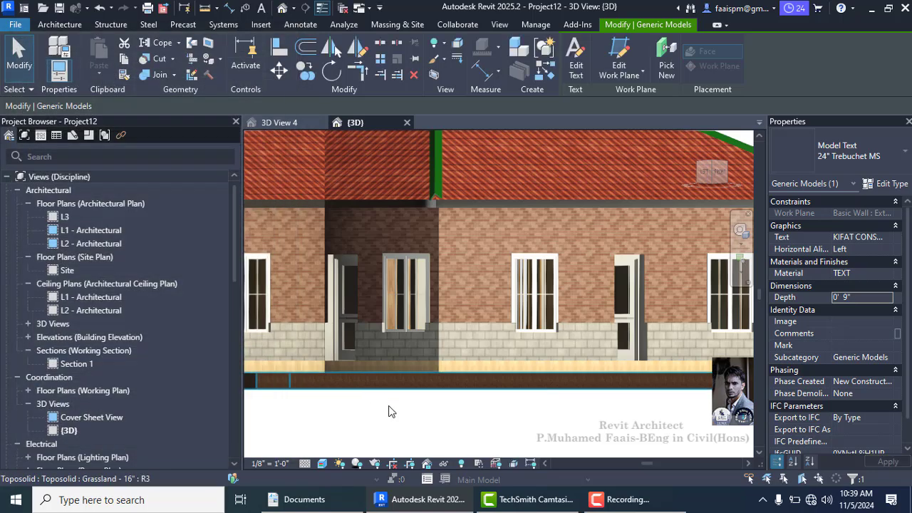
pyautogui.click(401, 414)
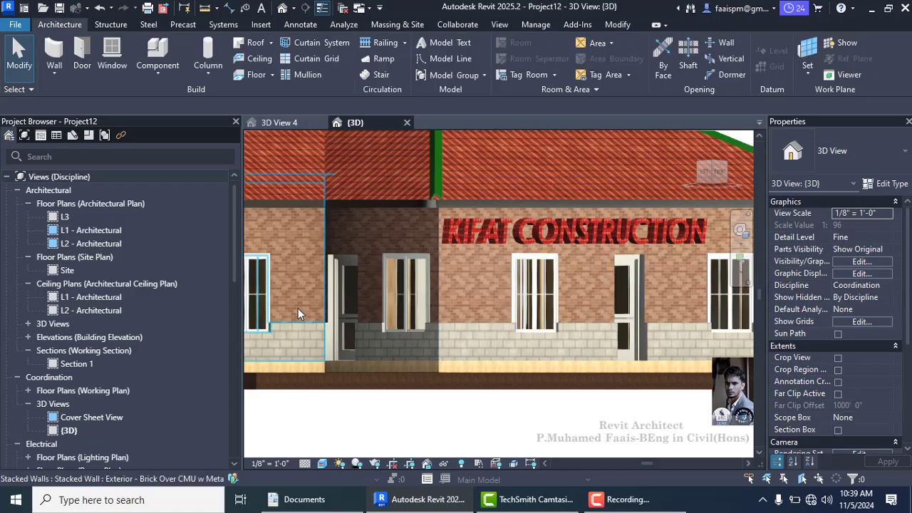
pyautogui.scroll(-2, 298, 308)
pyautogui.scroll(1, 556, 284)
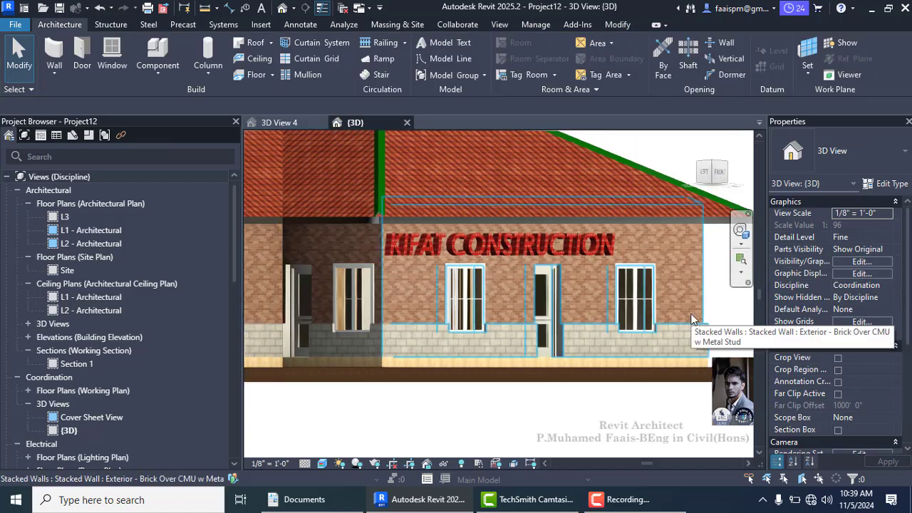